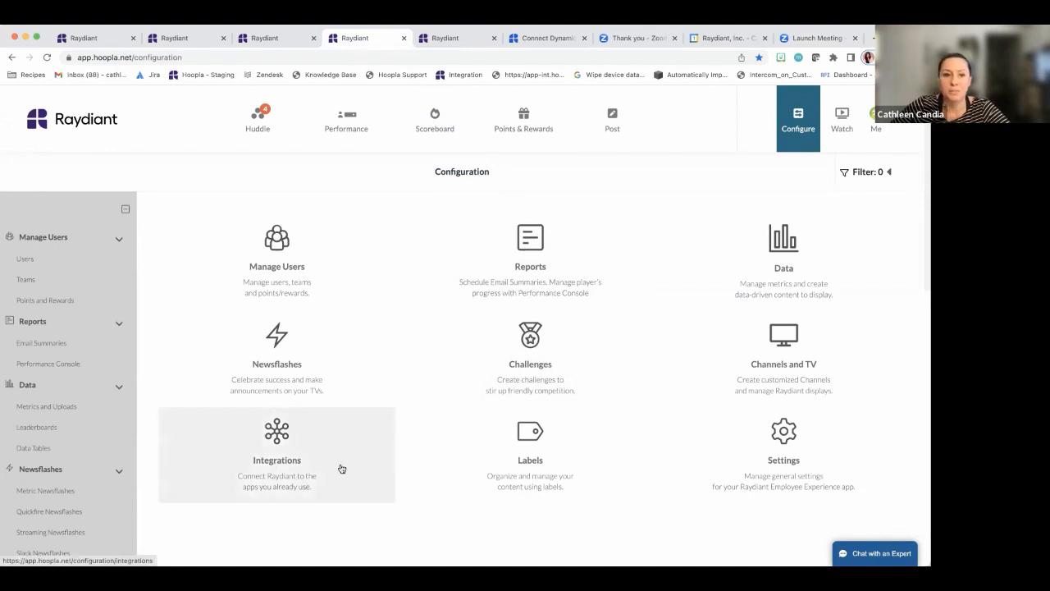
From the fifth tab, go back to Integrations and open the Dynamics Integration page
{"action": "left_click", "coordinate": [443, 38]}
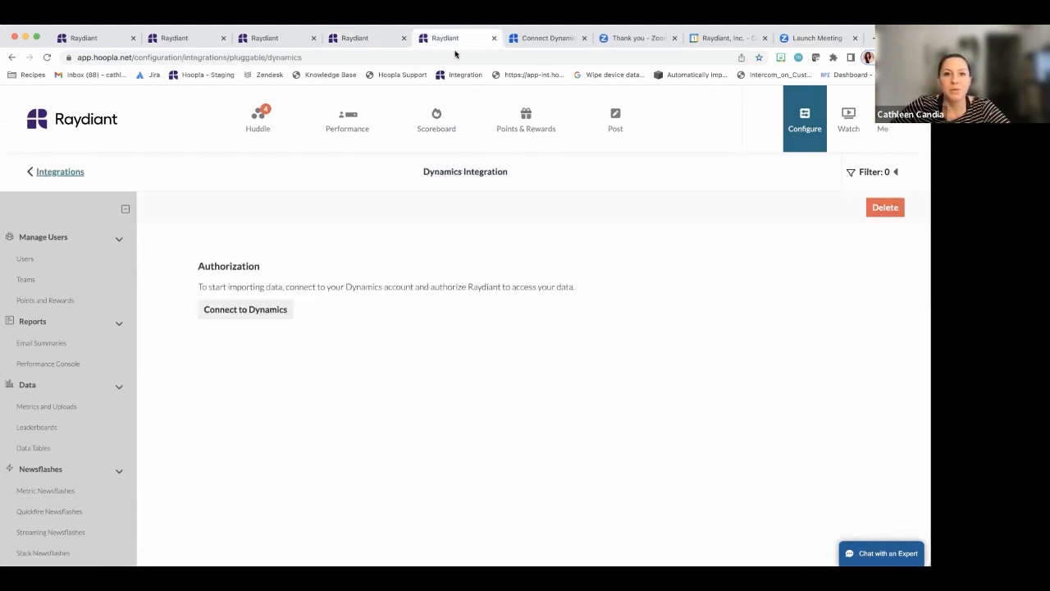
{"action": "left_click", "coordinate": [61, 172]}
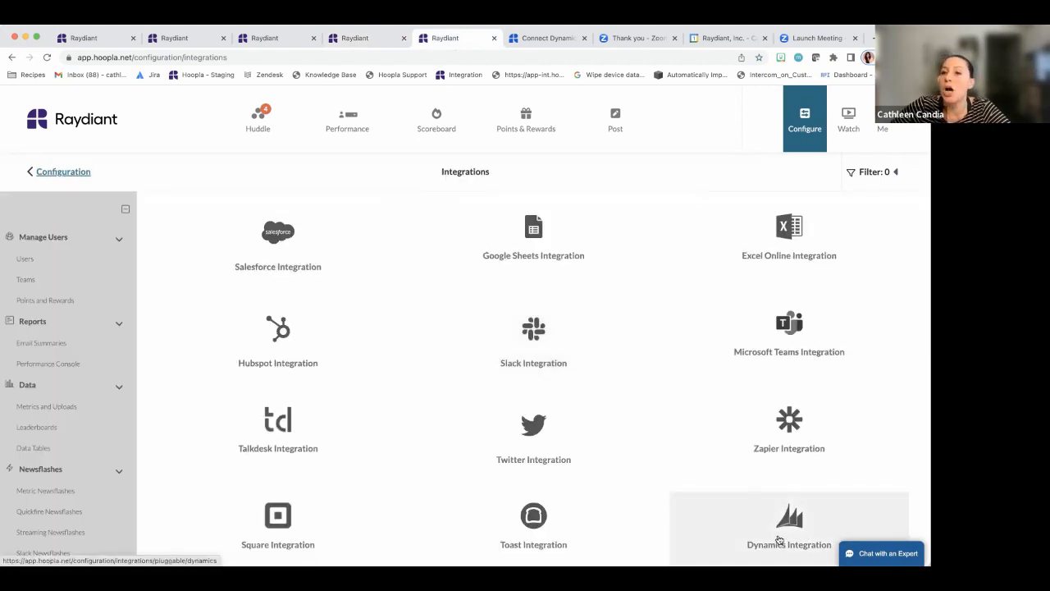
{"action": "left_click", "coordinate": [779, 538]}
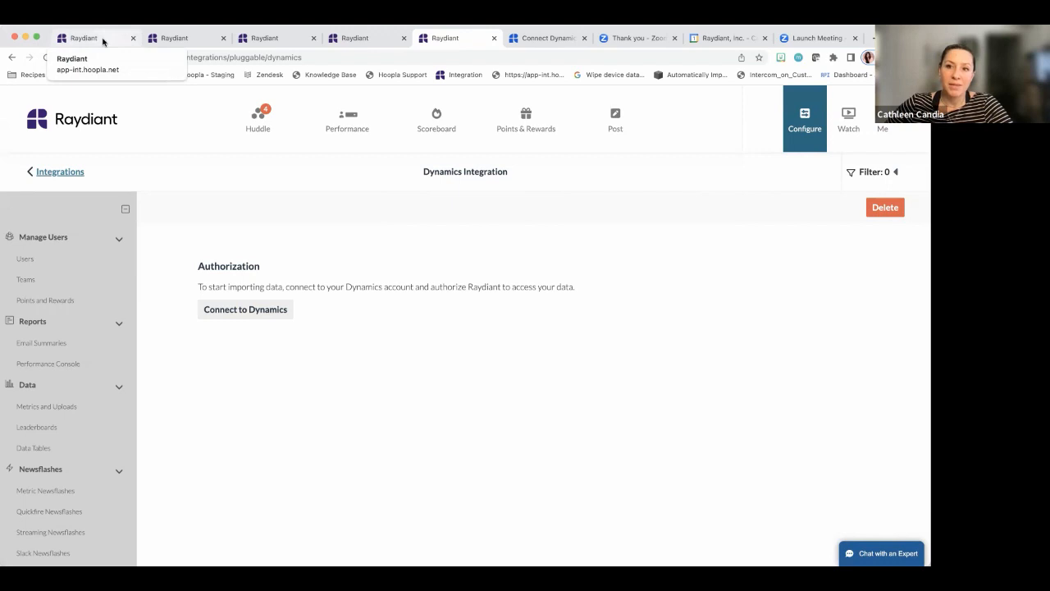
Switch to the first tab, where the Dynamics connection is already authorized
{"action": "left_click", "coordinate": [102, 40]}
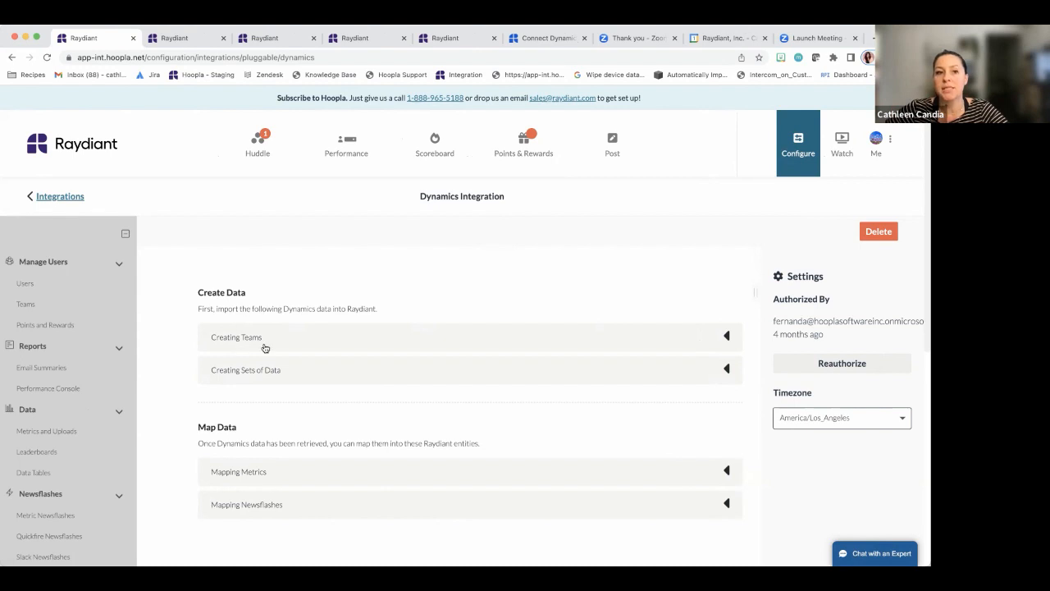
Expand Creating Teams and open Create Teams to list the Dynamics teams Test and Testing
{"action": "left_click", "coordinate": [323, 346]}
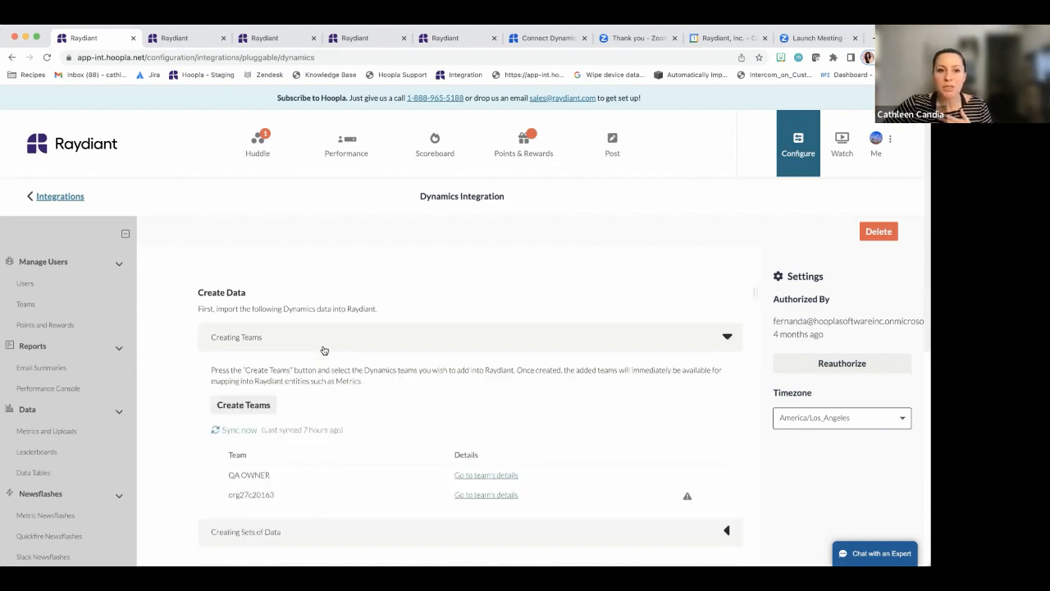
{"action": "left_click", "coordinate": [266, 409]}
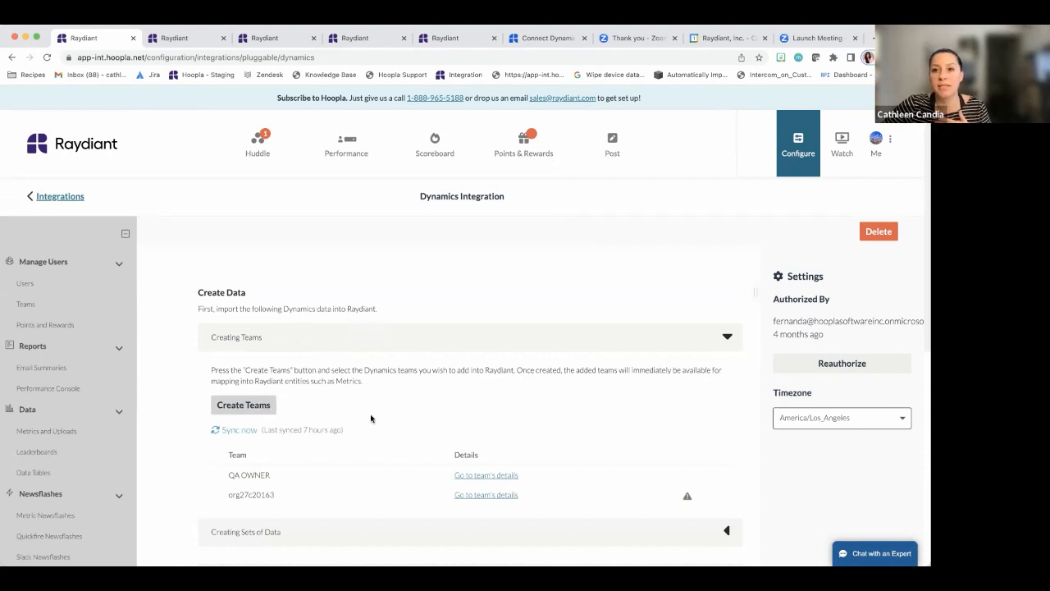
{"action": "left_click", "coordinate": [444, 358]}
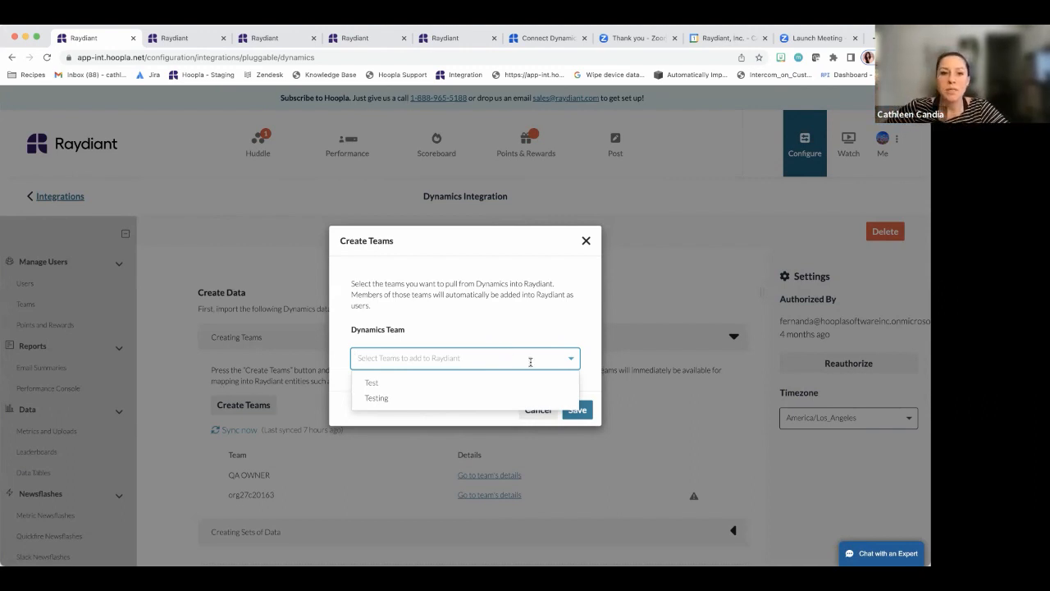
Import the Dynamics team Test into Raydiant's teams list
{"action": "left_click", "coordinate": [385, 386]}
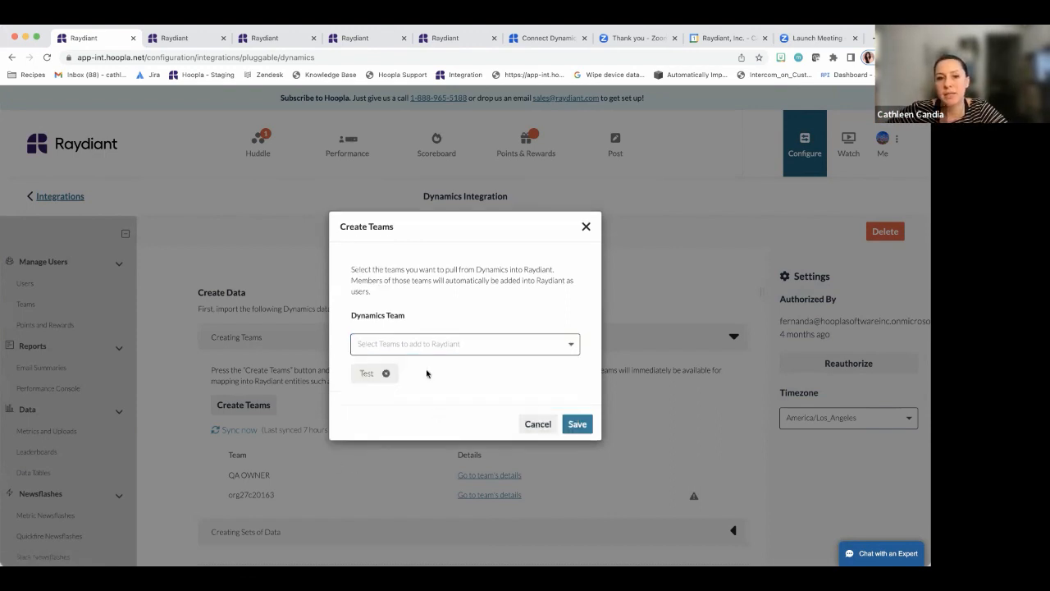
{"action": "left_click", "coordinate": [577, 424]}
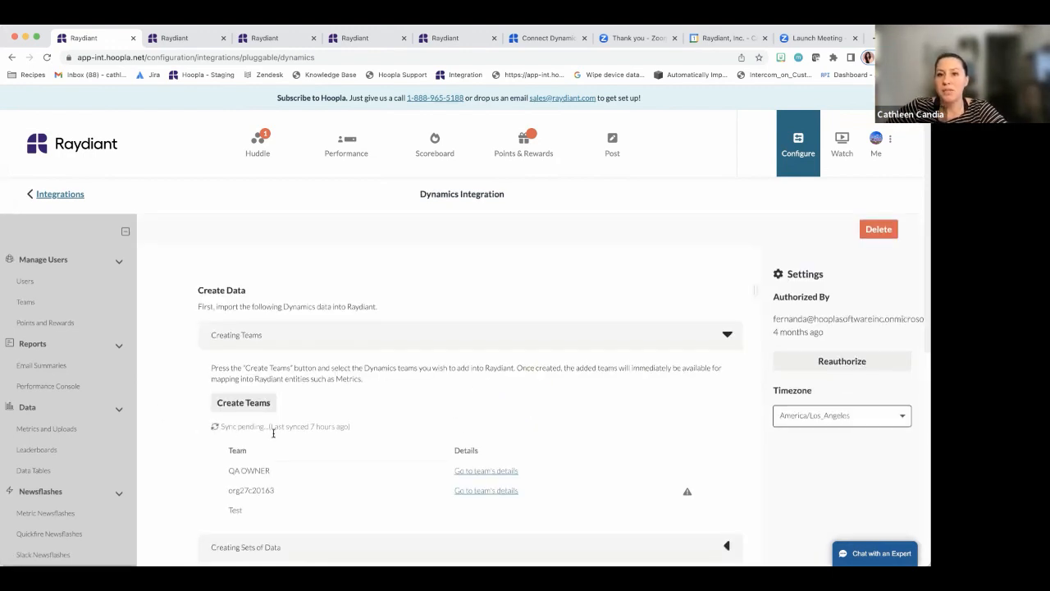
{"action": "mouse_move", "coordinate": [317, 435]}
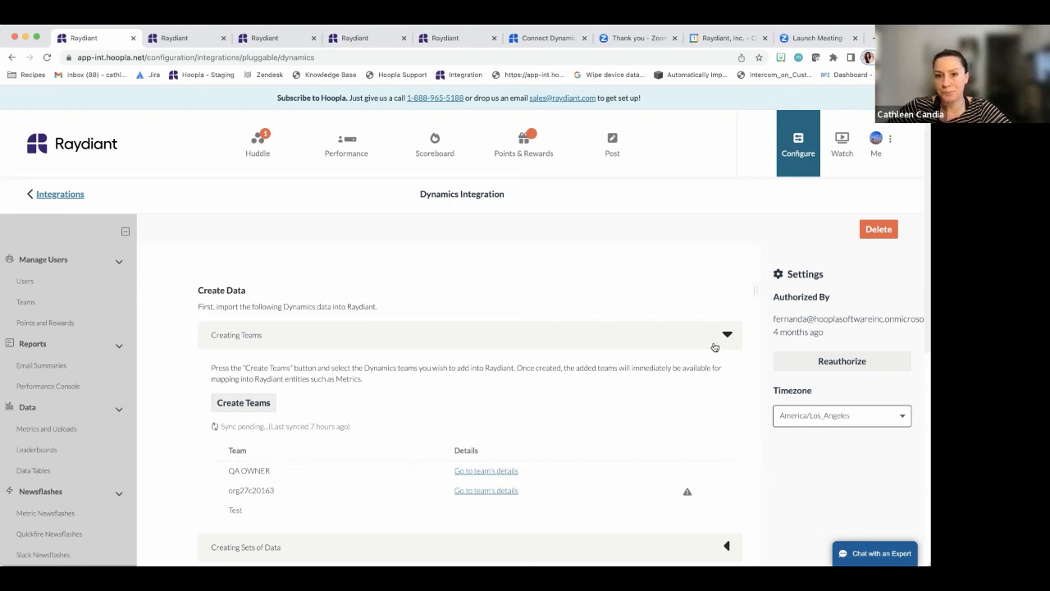
Collapse Creating Teams and expand Creating Sets of Data to review QA1, Open Opps and Opps Closed Won
{"action": "left_click", "coordinate": [715, 343]}
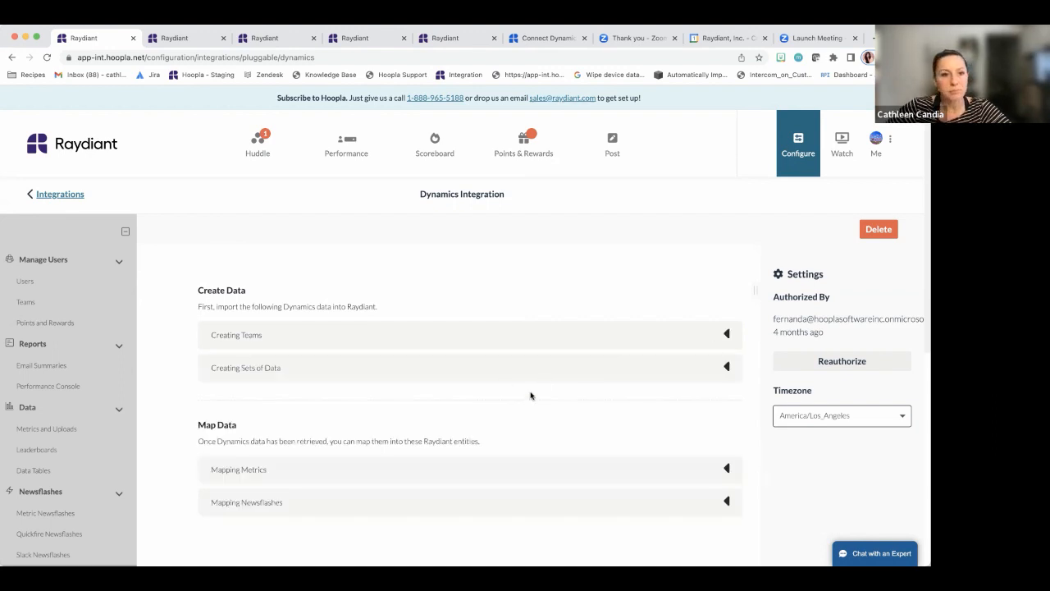
{"action": "left_click", "coordinate": [411, 371]}
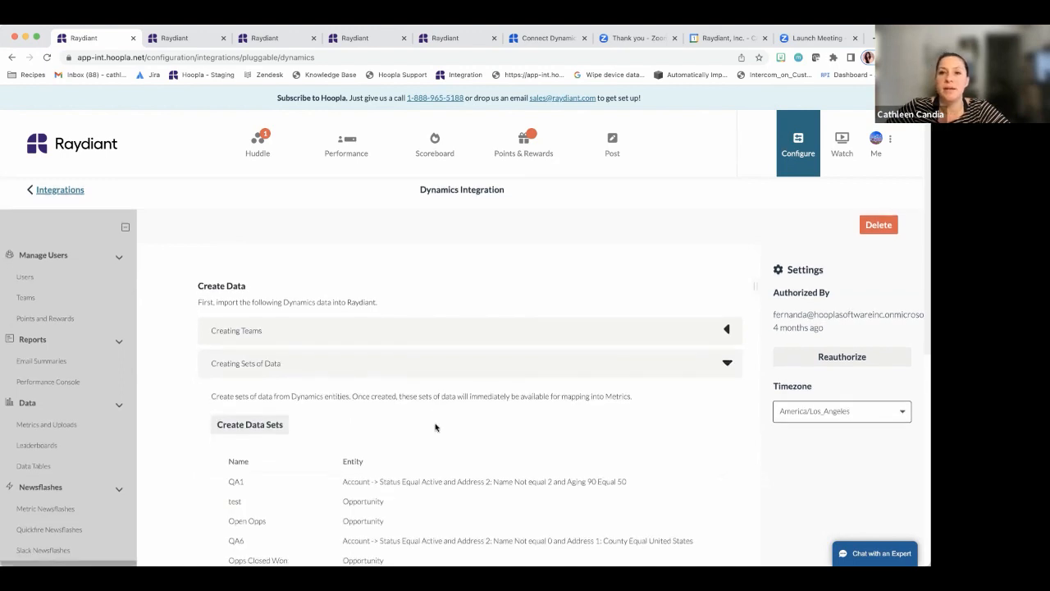
{"action": "scroll", "coordinate": [436, 427], "scroll_direction": "down", "scroll_amount": 1}
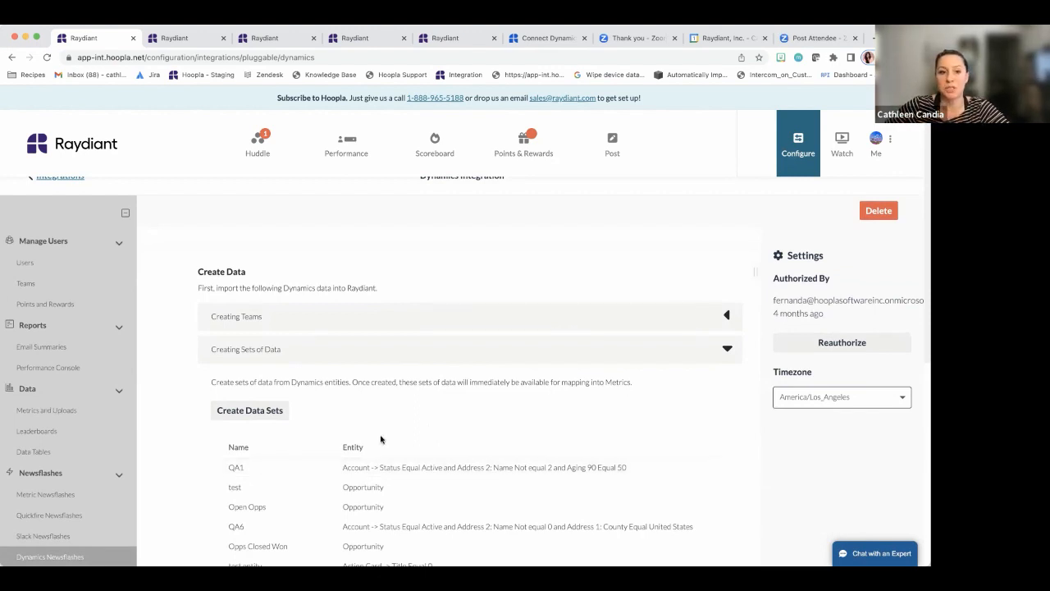
{"action": "scroll", "coordinate": [385, 436], "scroll_direction": "down", "scroll_amount": 1}
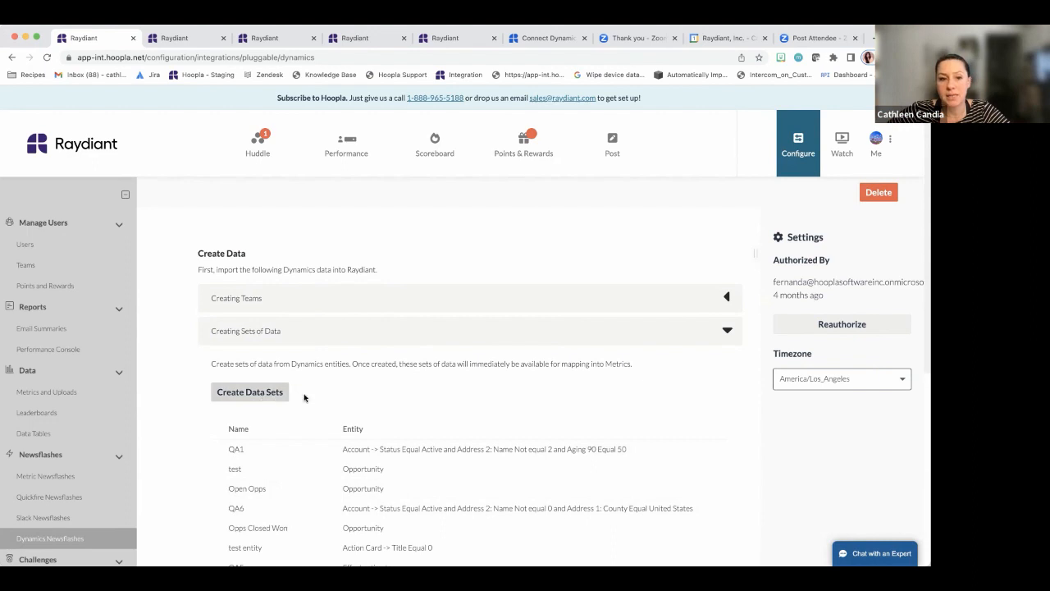
{"action": "scroll", "coordinate": [312, 397], "scroll_direction": "down", "scroll_amount": 1}
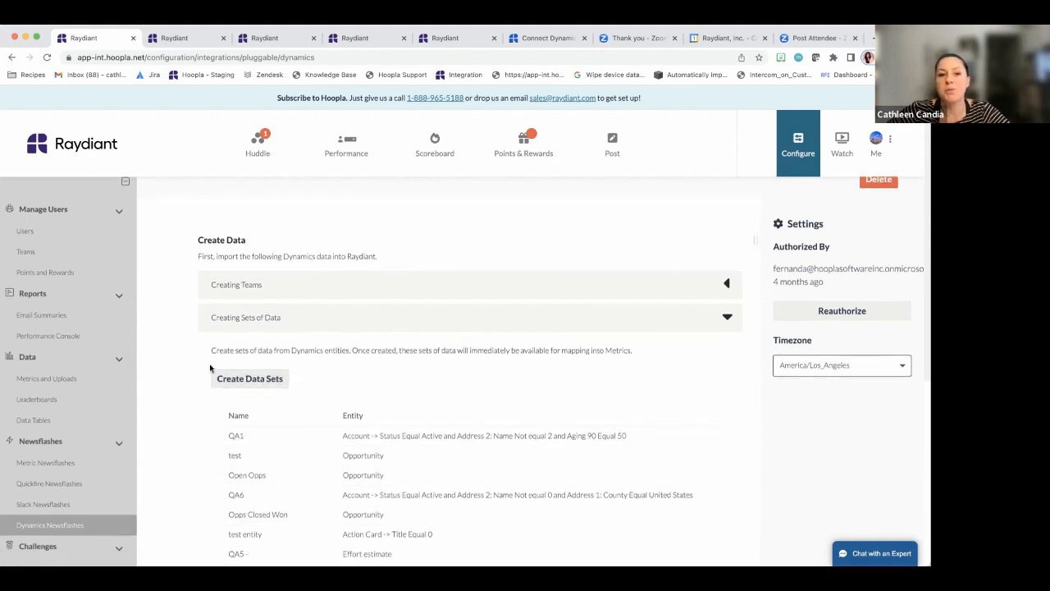
Start a new data set named 'Demo Closed Opps'
{"action": "left_click", "coordinate": [248, 384]}
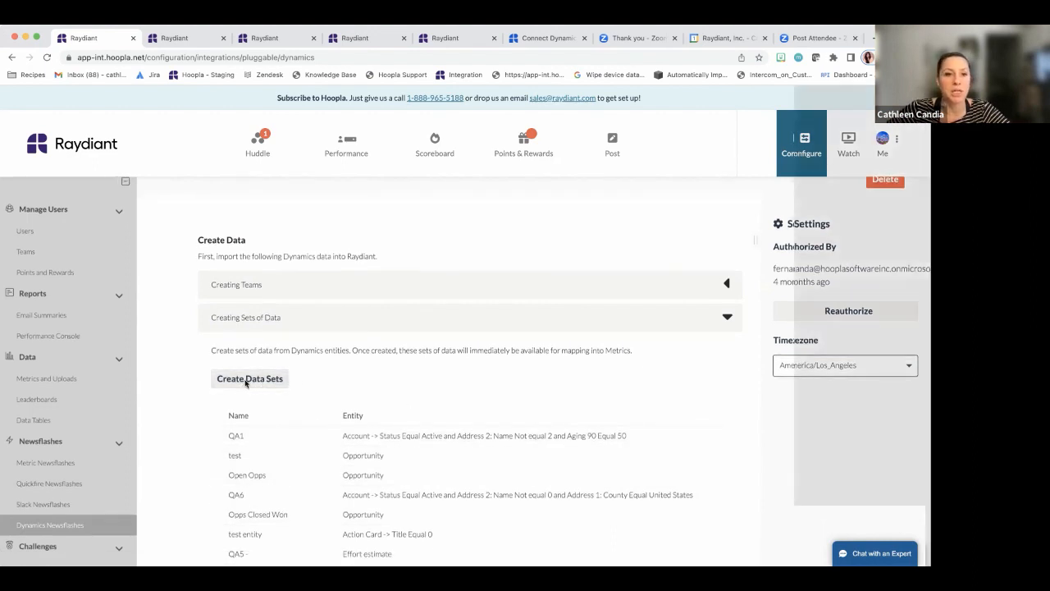
{"action": "left_click", "coordinate": [379, 296]}
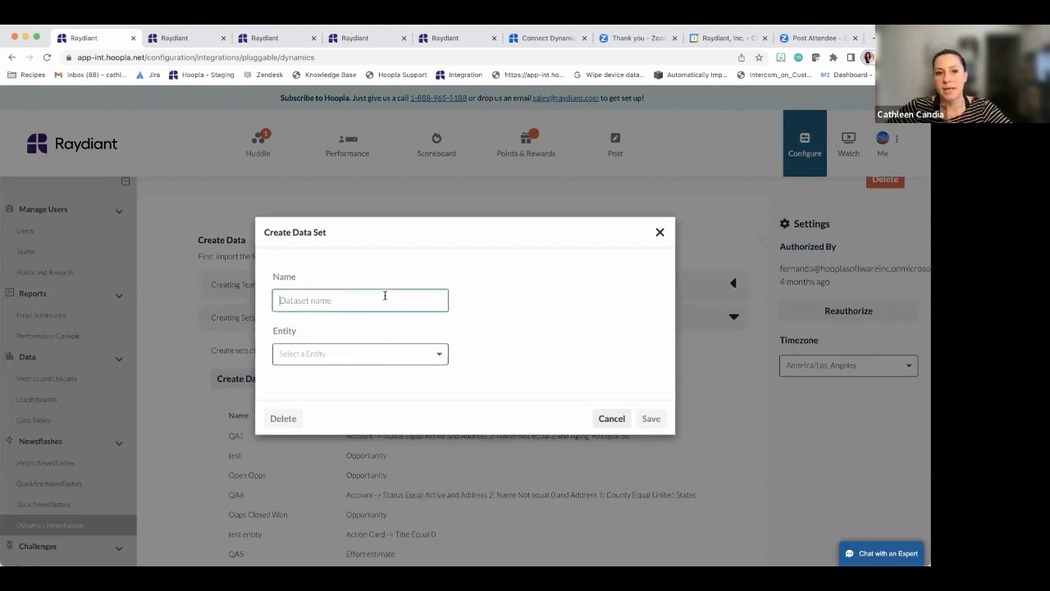
{"action": "type", "text": "Demo"}
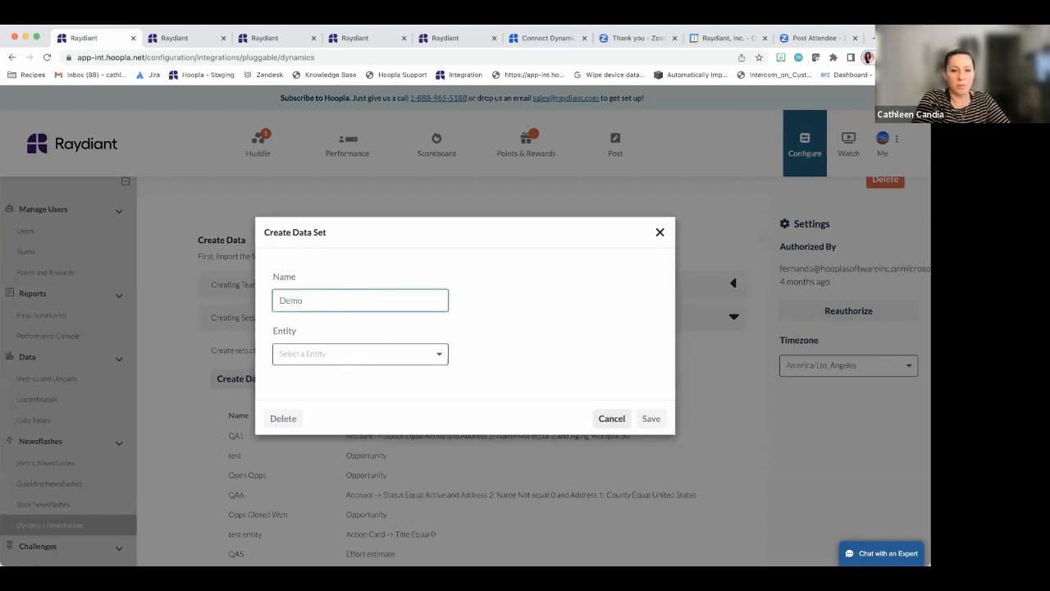
{"action": "type", "text": " Closed Opps"}
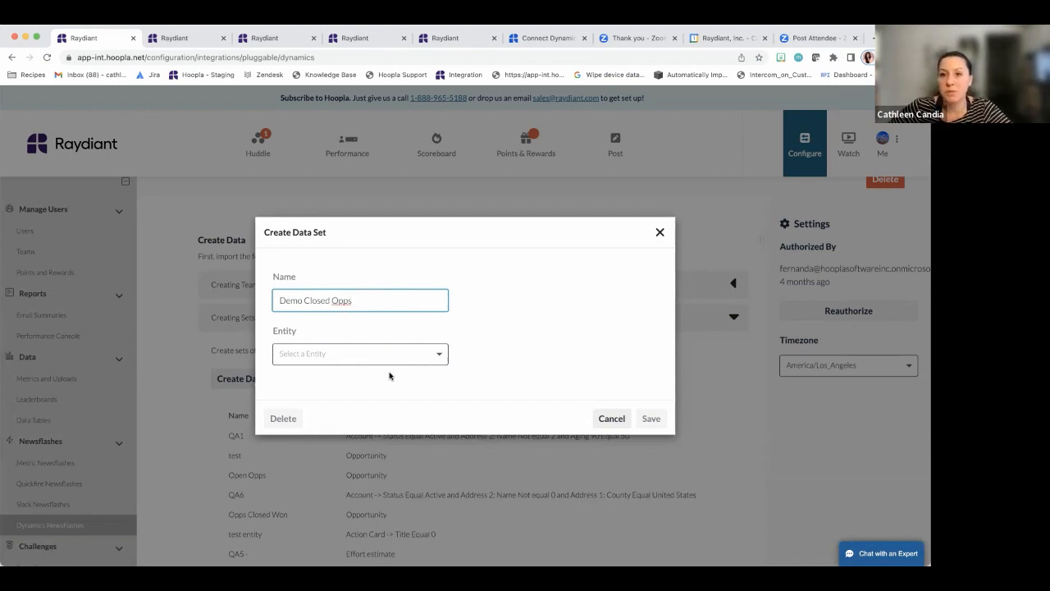
Set the data set's entity to Opportunity, searching the list for 'Opp'
{"action": "left_click", "coordinate": [431, 358]}
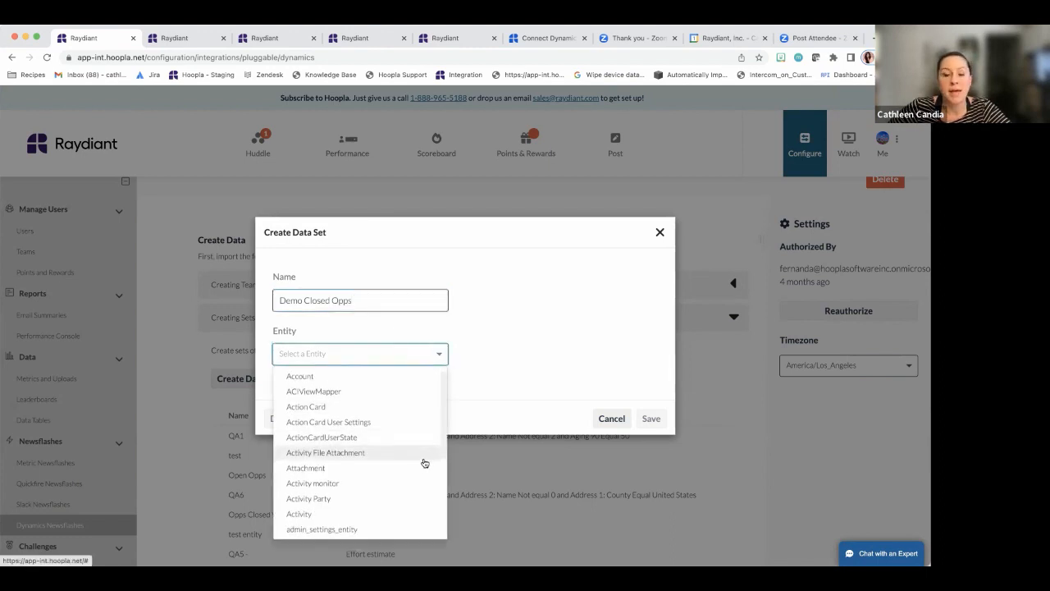
{"action": "scroll", "coordinate": [424, 463], "scroll_direction": "down", "scroll_amount": 2}
{"action": "scroll", "coordinate": [418, 465], "scroll_direction": "down", "scroll_amount": 2}
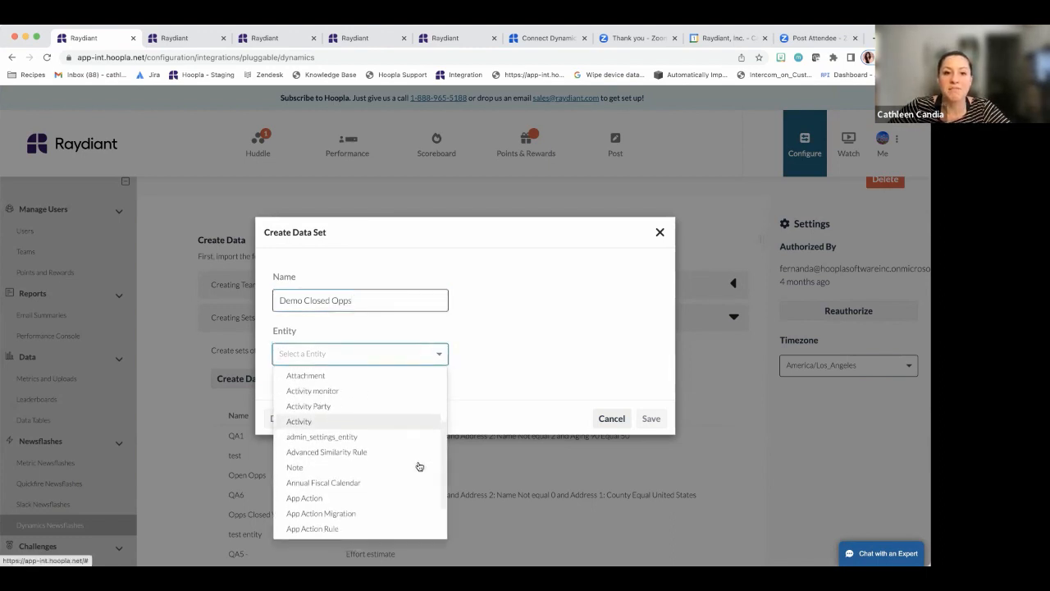
{"action": "scroll", "coordinate": [413, 460], "scroll_direction": "up", "scroll_amount": 3}
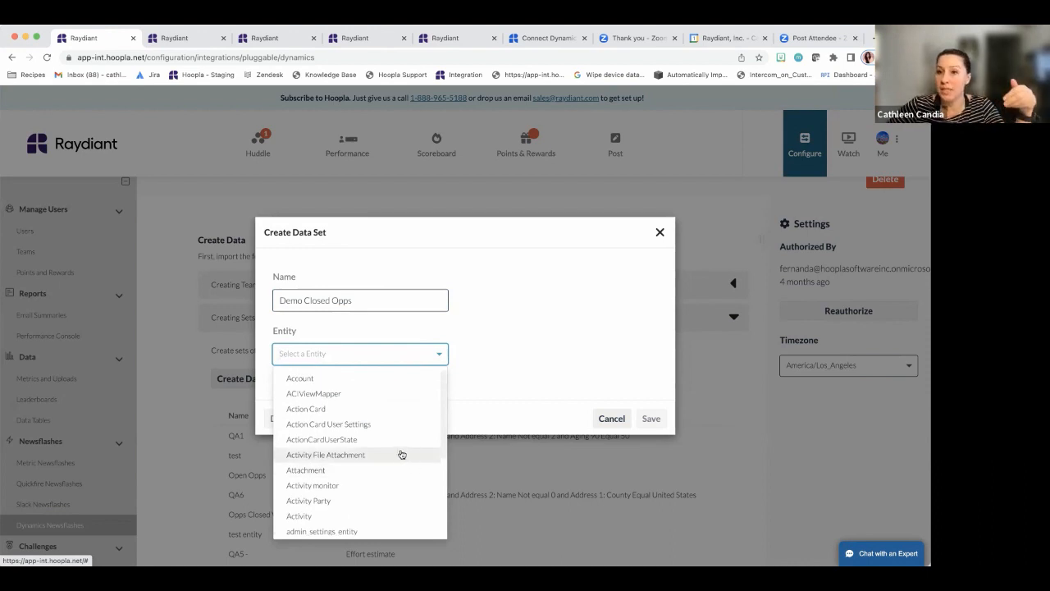
{"action": "left_click", "coordinate": [375, 359]}
{"action": "left_click", "coordinate": [371, 355]}
{"action": "left_click", "coordinate": [389, 360]}
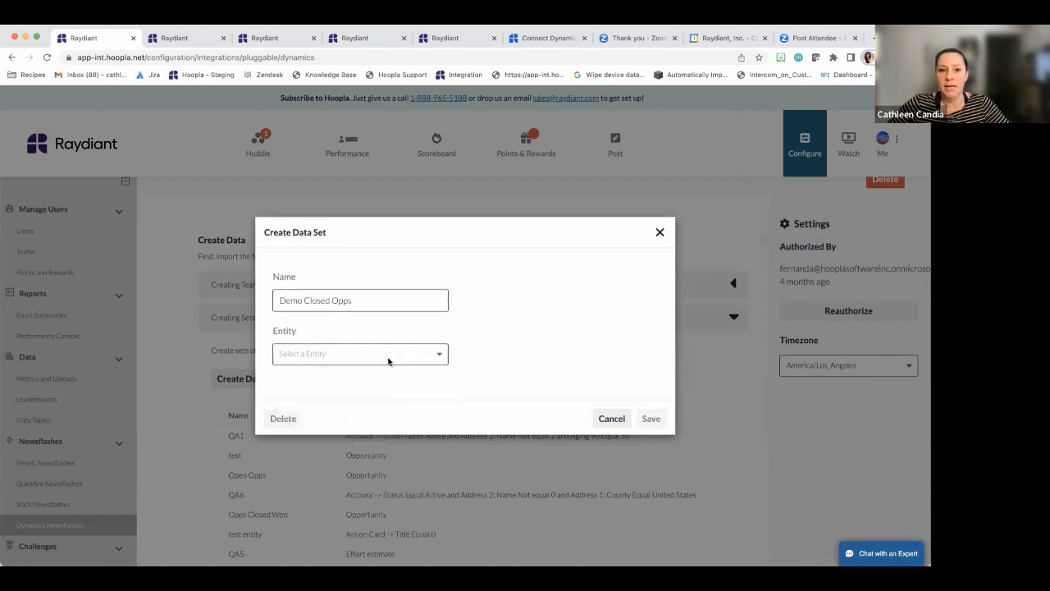
{"action": "left_click", "coordinate": [388, 357]}
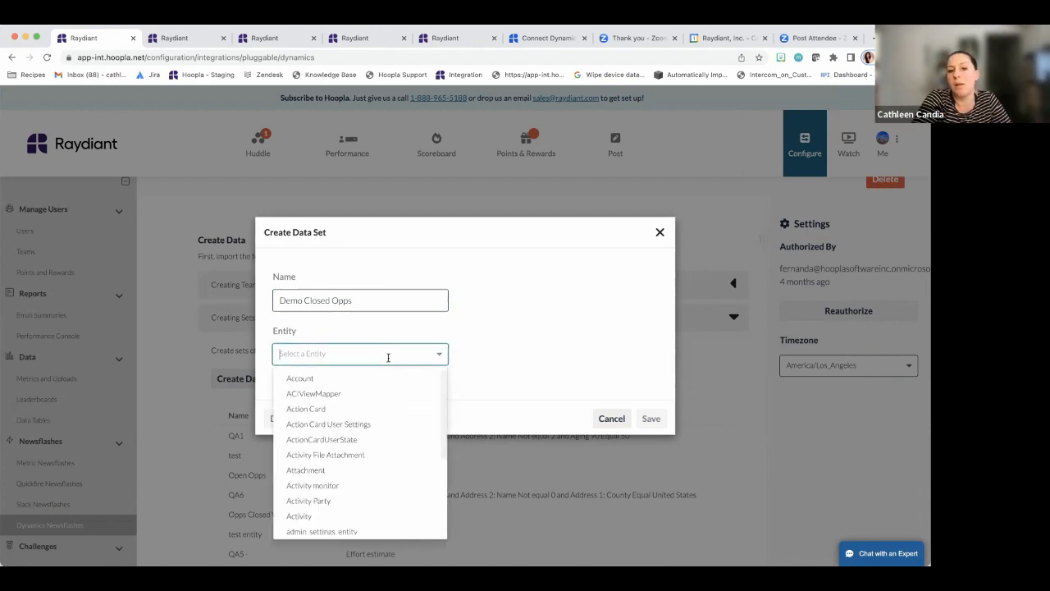
{"action": "type", "text": "Opp"}
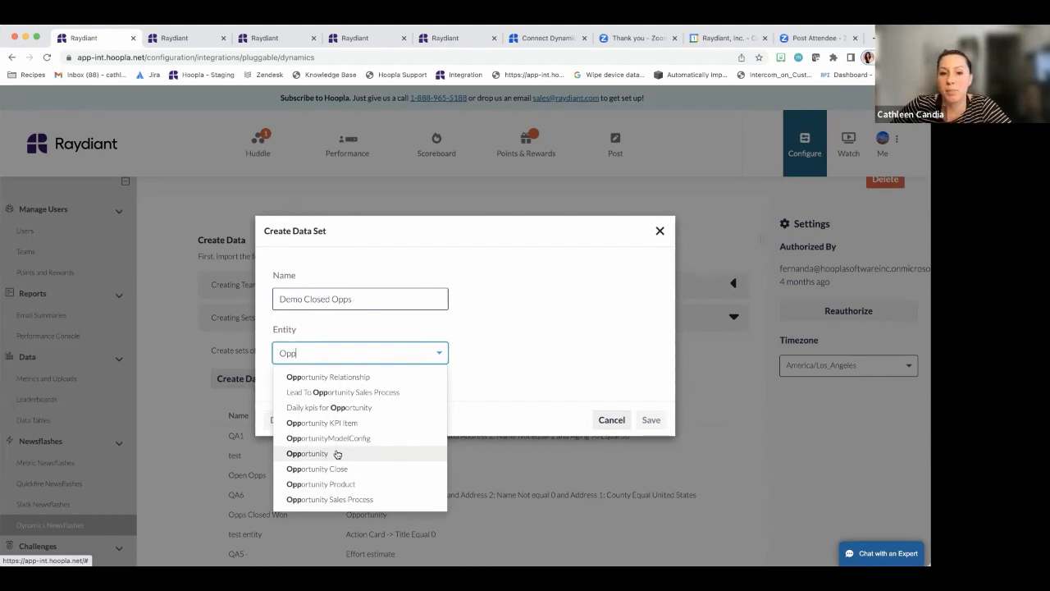
{"action": "left_click", "coordinate": [338, 455]}
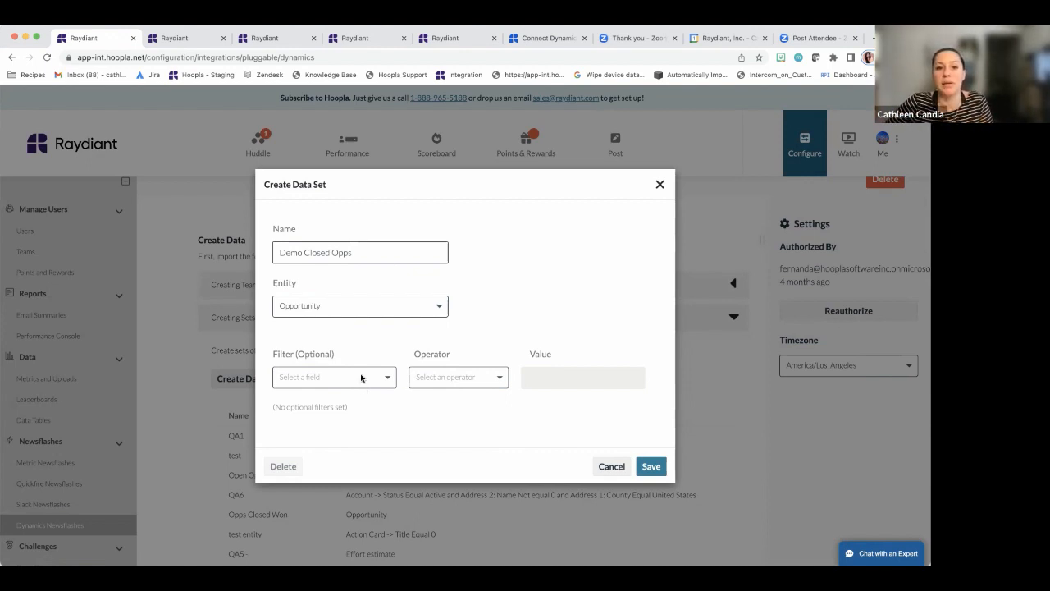
Add an Actual Revenue greater than 10000 filter to Demo Closed Opps and save it
{"action": "left_click", "coordinate": [358, 382]}
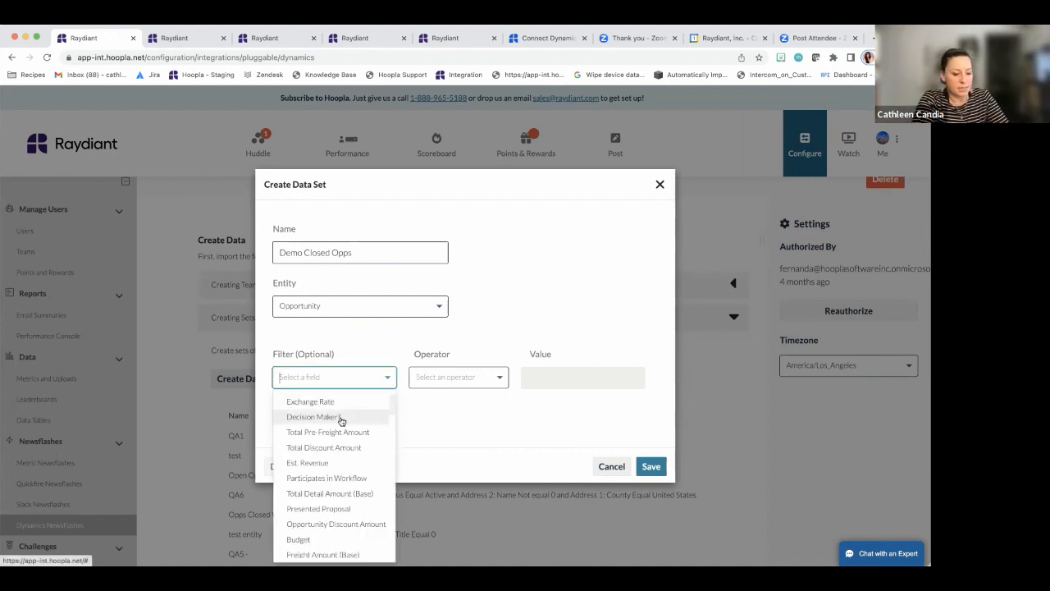
{"action": "type", "text": "reve"}
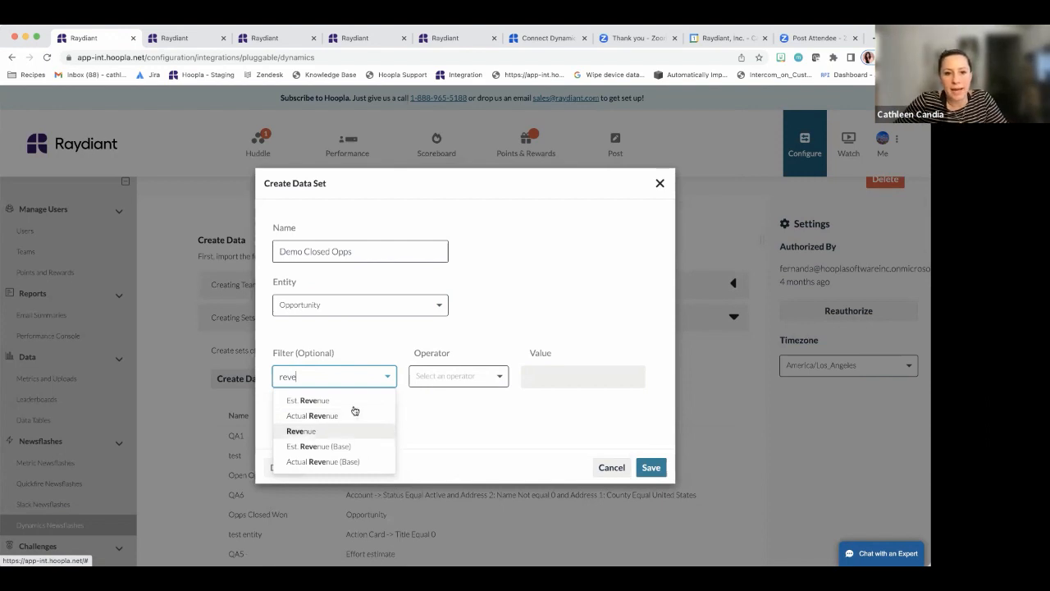
{"action": "left_click", "coordinate": [336, 416]}
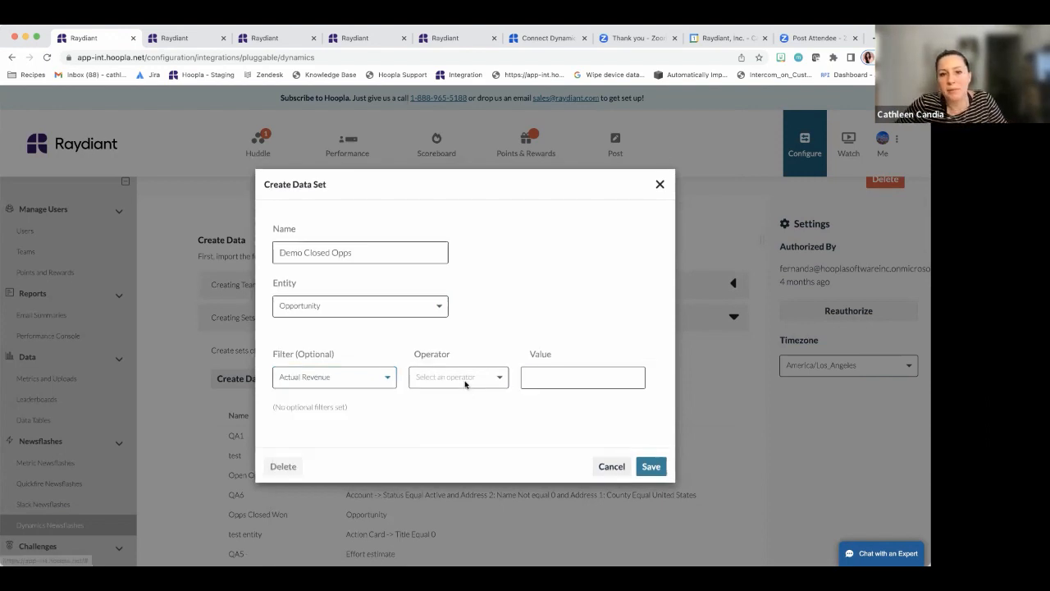
{"action": "left_click", "coordinate": [464, 378]}
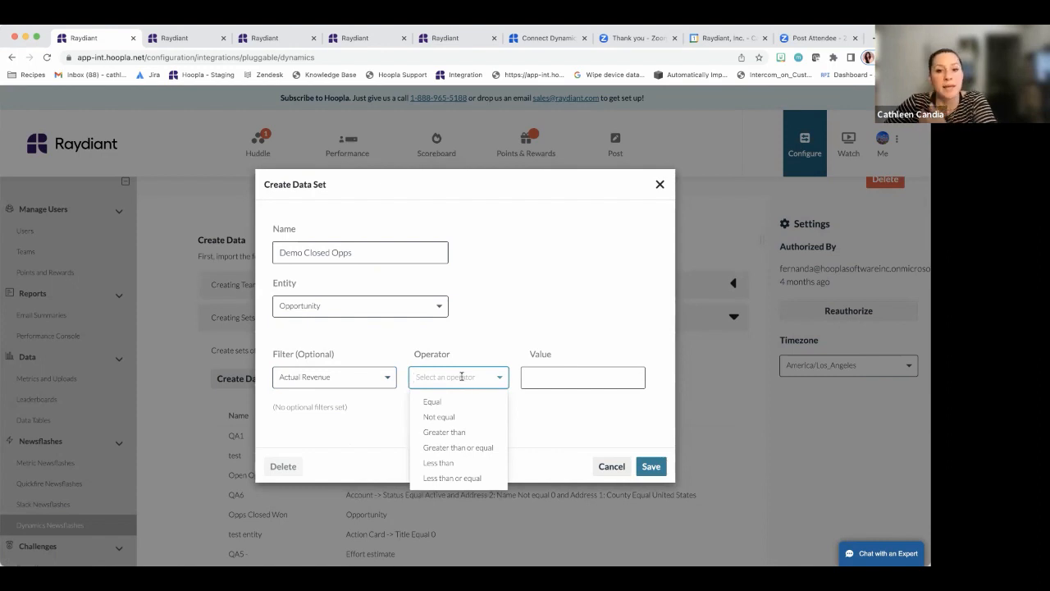
{"action": "left_click", "coordinate": [467, 432]}
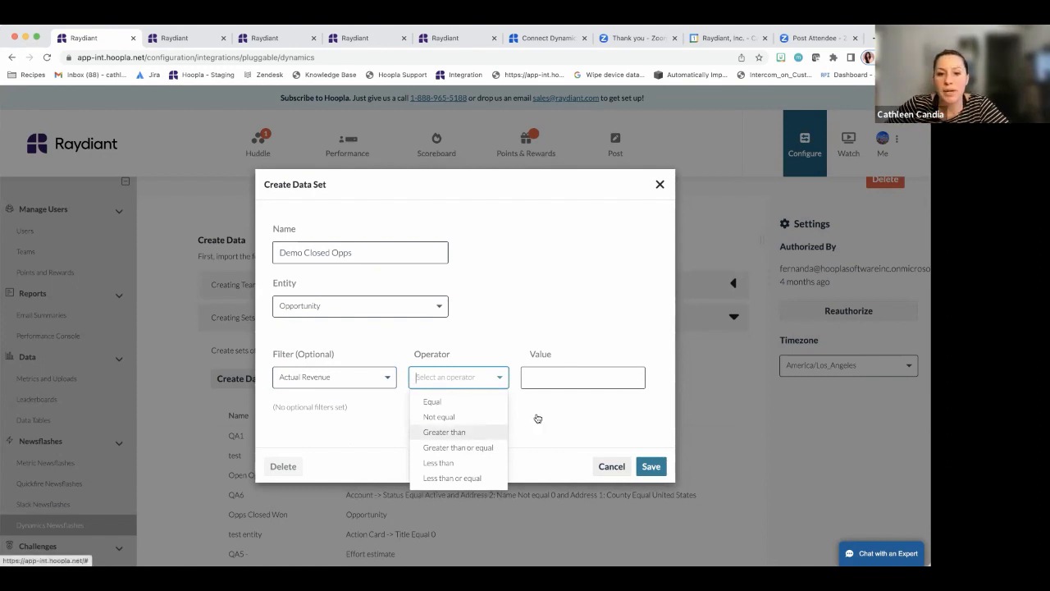
{"action": "left_click", "coordinate": [605, 377]}
{"action": "type", "text": "10000"}
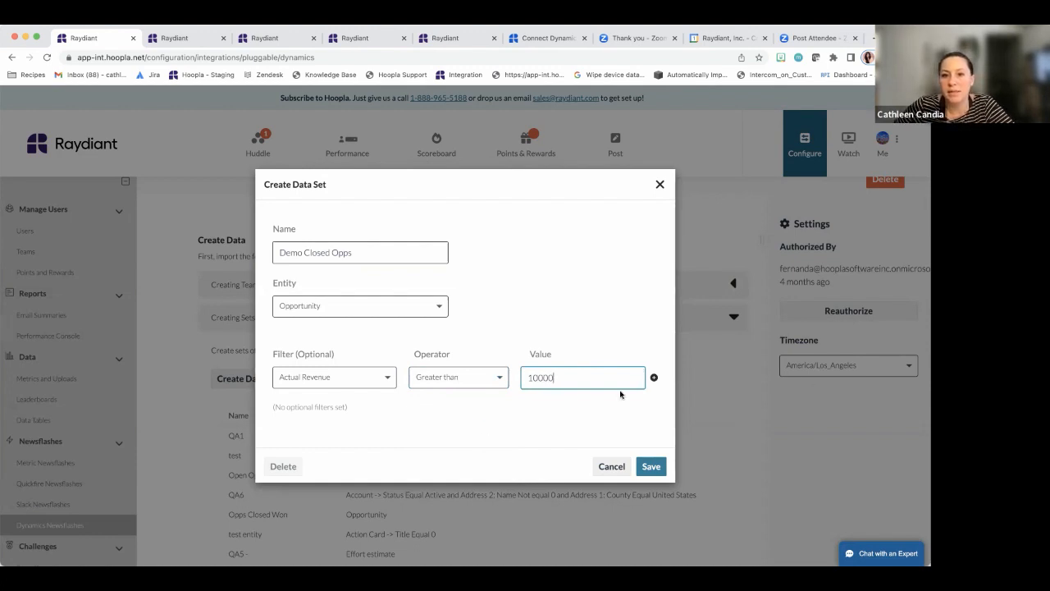
{"action": "left_click", "coordinate": [653, 378]}
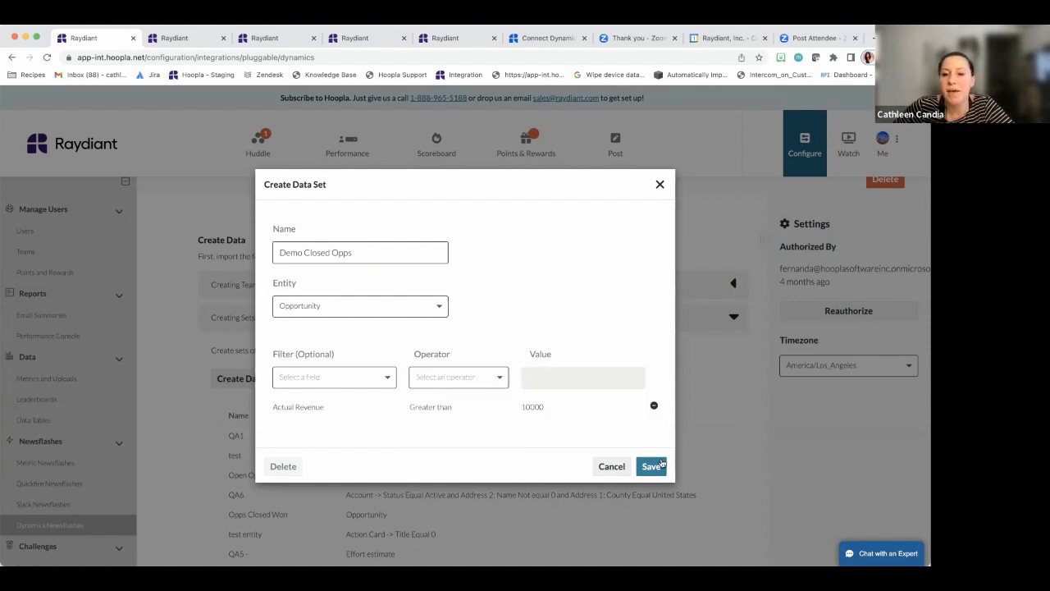
{"action": "left_click", "coordinate": [653, 466]}
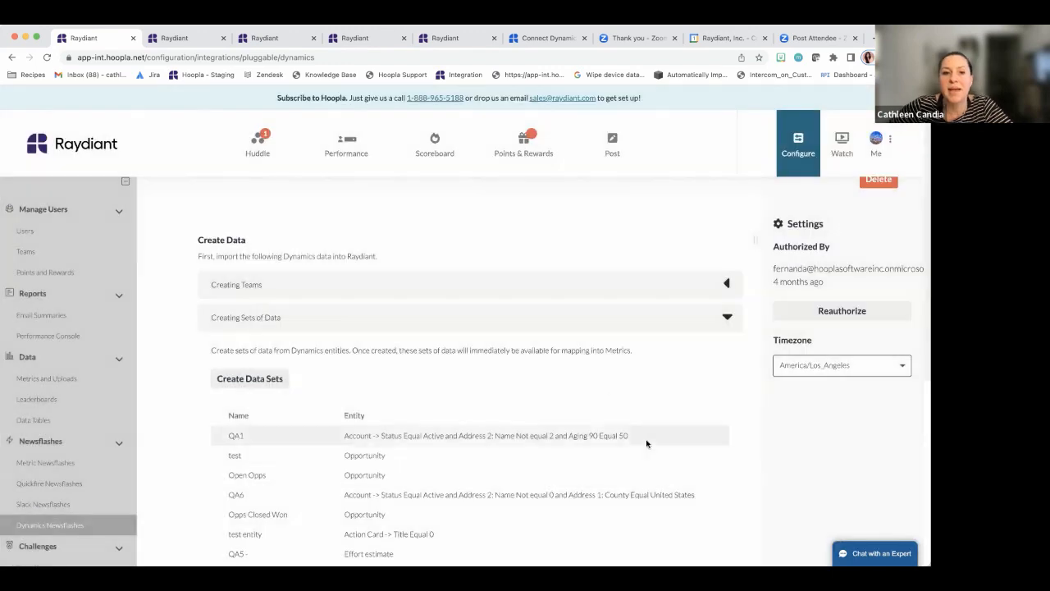
Collapse Creating Sets of Data and expand Mapping Metrics to show QA2, Open Opps and Closed Opps mappings
{"action": "scroll", "coordinate": [630, 403], "scroll_direction": "down", "scroll_amount": 2}
{"action": "scroll", "coordinate": [634, 403], "scroll_direction": "down", "scroll_amount": 2}
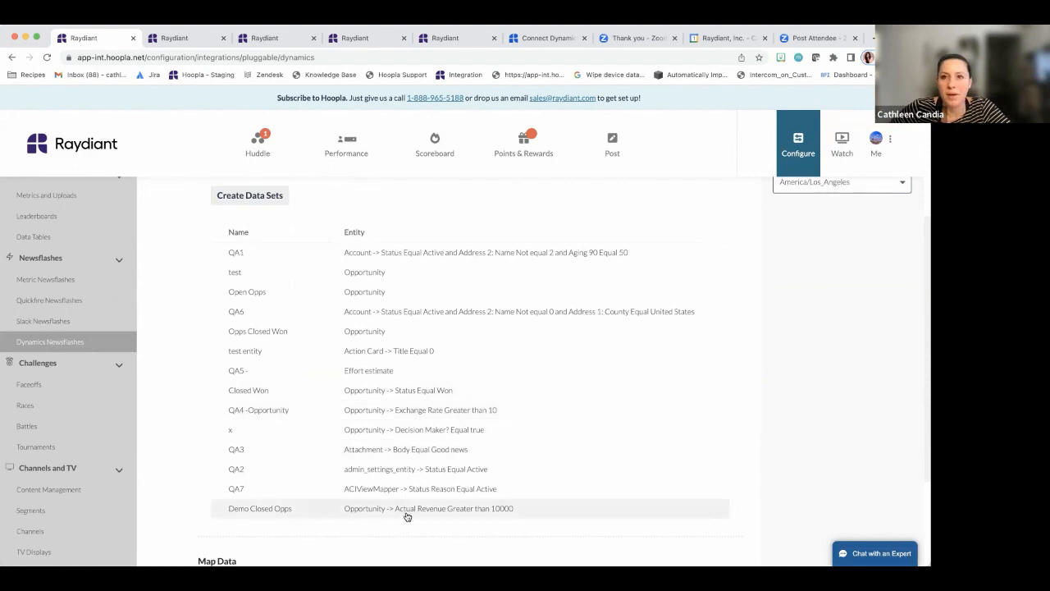
{"action": "scroll", "coordinate": [554, 438], "scroll_direction": "down", "scroll_amount": 3}
{"action": "scroll", "coordinate": [595, 415], "scroll_direction": "up", "scroll_amount": 5}
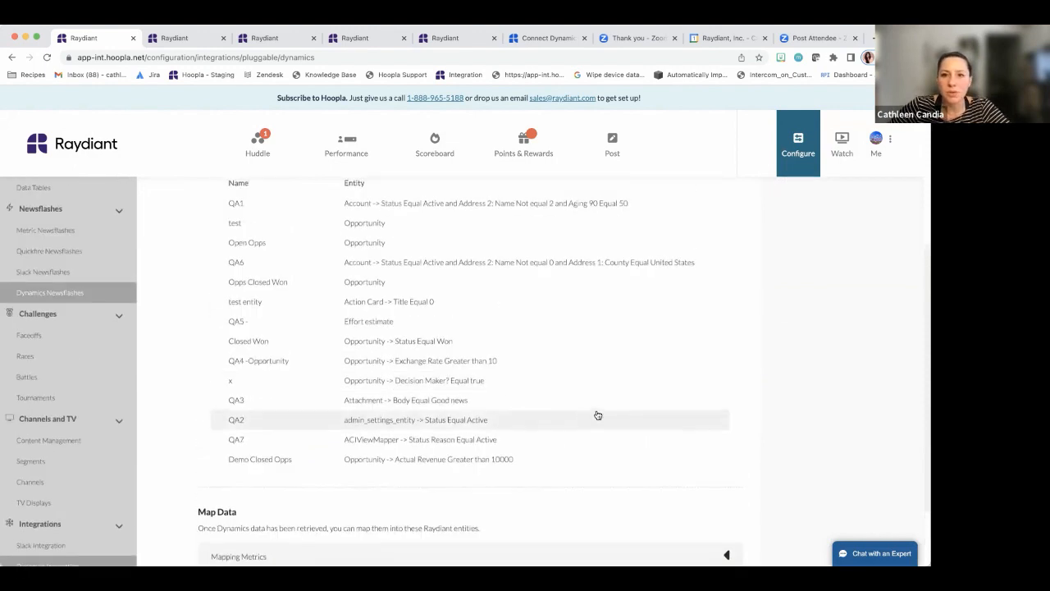
{"action": "left_click", "coordinate": [725, 215]}
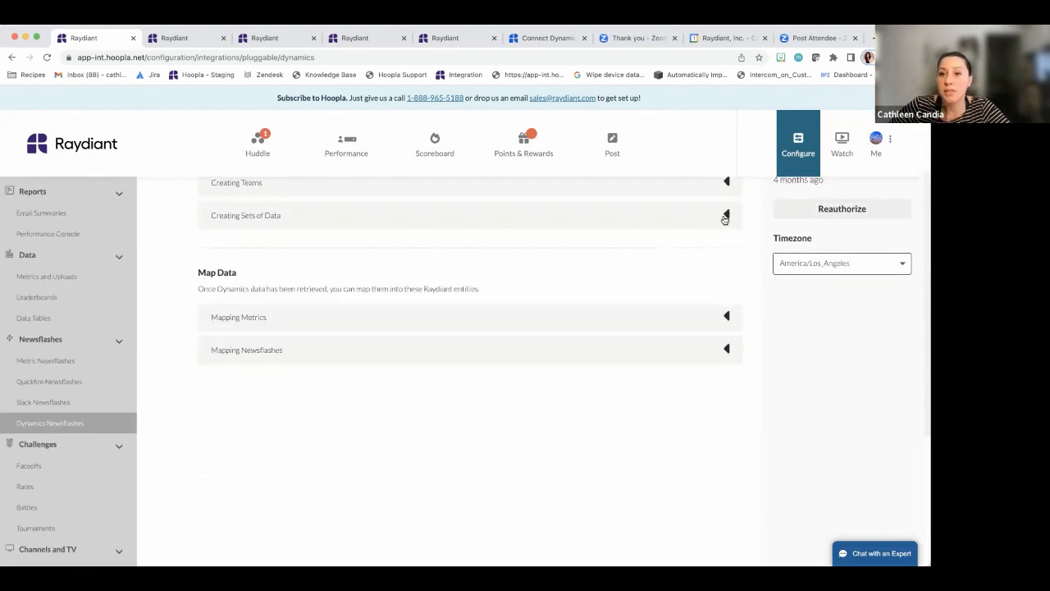
{"action": "left_click", "coordinate": [460, 325]}
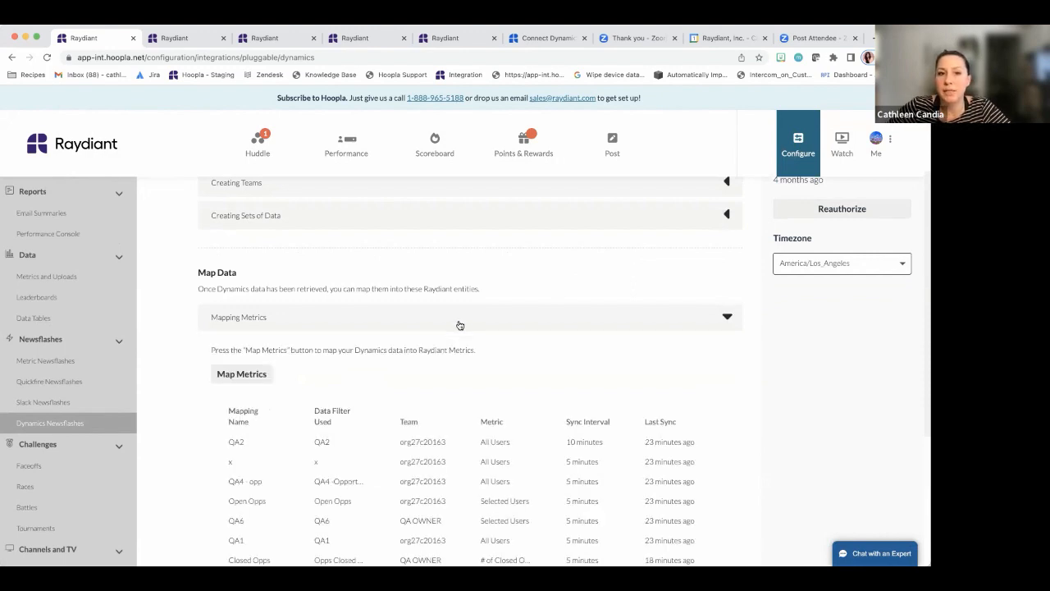
{"action": "scroll", "coordinate": [566, 348], "scroll_direction": "down", "scroll_amount": 1}
{"action": "scroll", "coordinate": [574, 355], "scroll_direction": "down", "scroll_amount": 3}
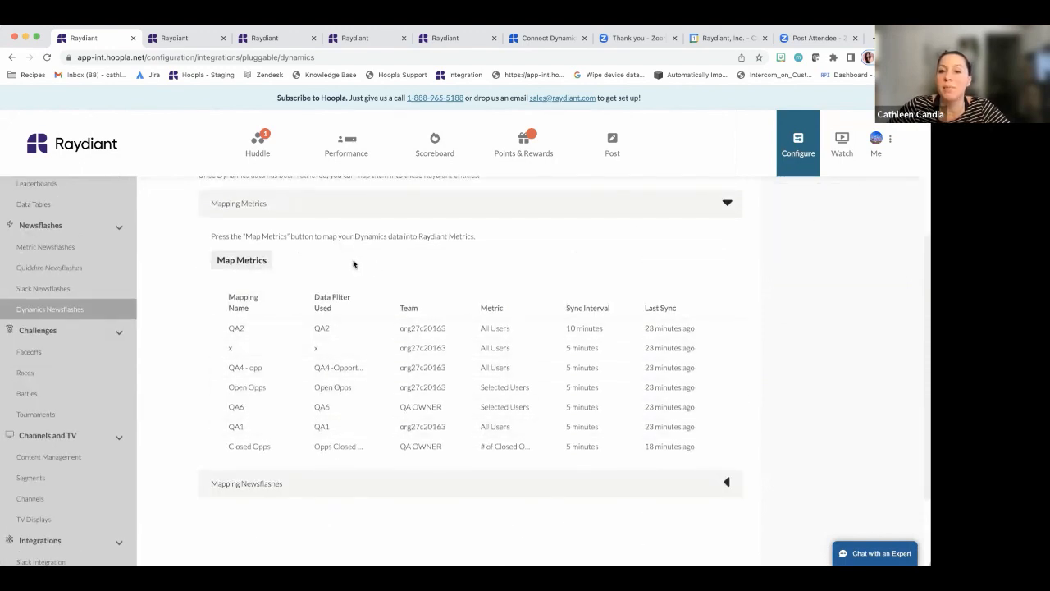
{"action": "scroll", "coordinate": [328, 287], "scroll_direction": "up", "scroll_amount": 1}
{"action": "left_click", "coordinate": [257, 279]}
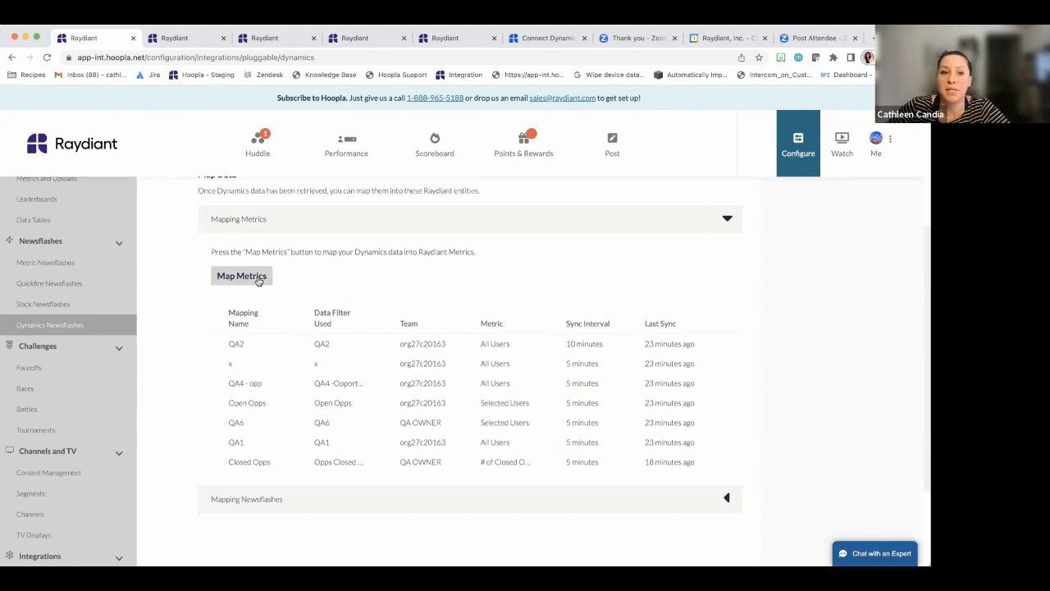
Start a metric mapping named '10K Club' based on the Demo Closed Opps data set
{"action": "left_click", "coordinate": [258, 279]}
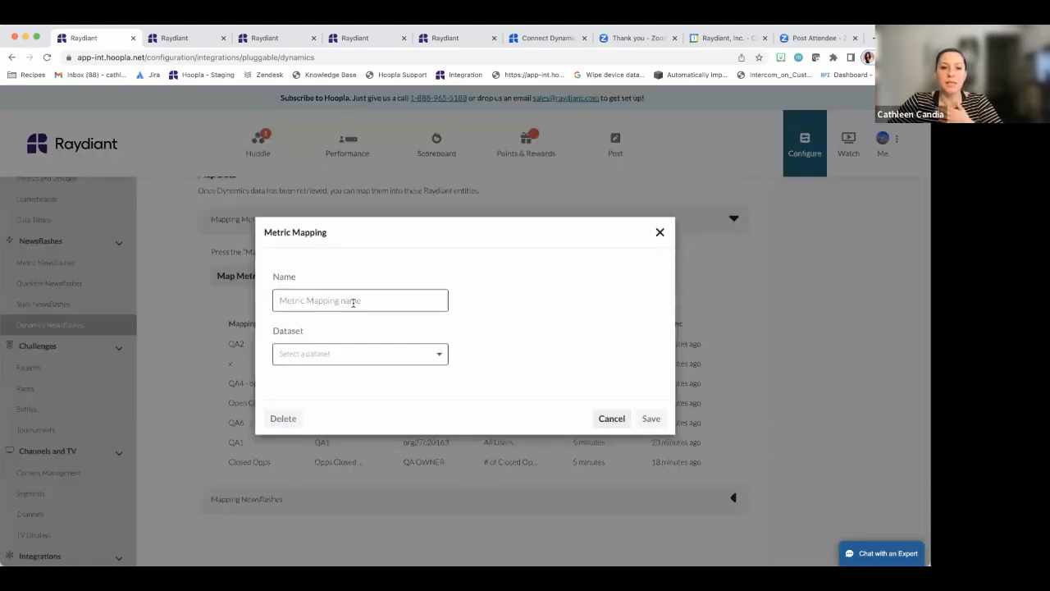
{"action": "left_click", "coordinate": [353, 303]}
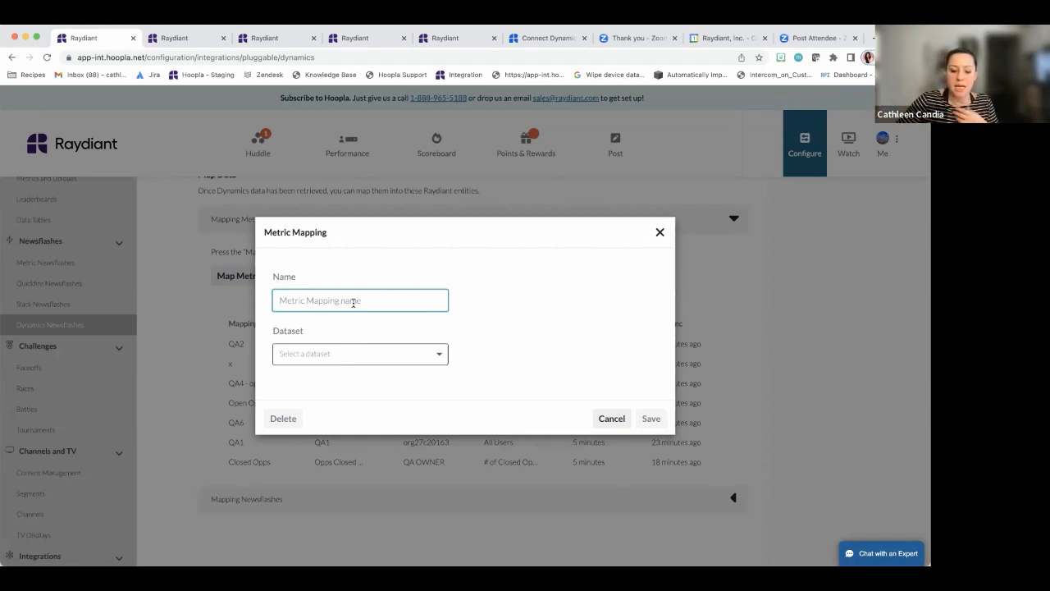
{"action": "type", "text": "1"}
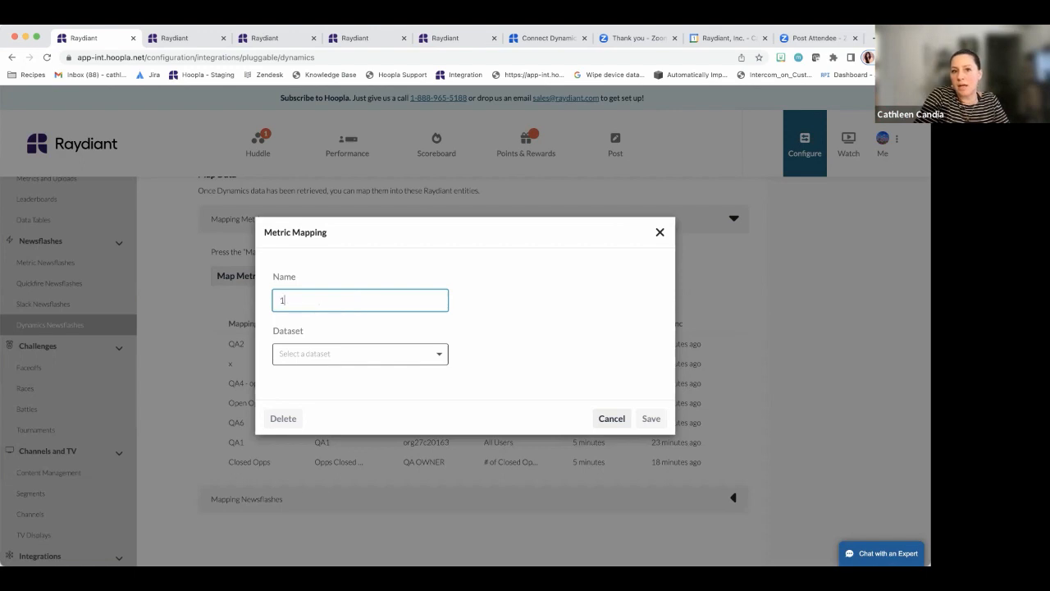
{"action": "type", "text": "0K Club"}
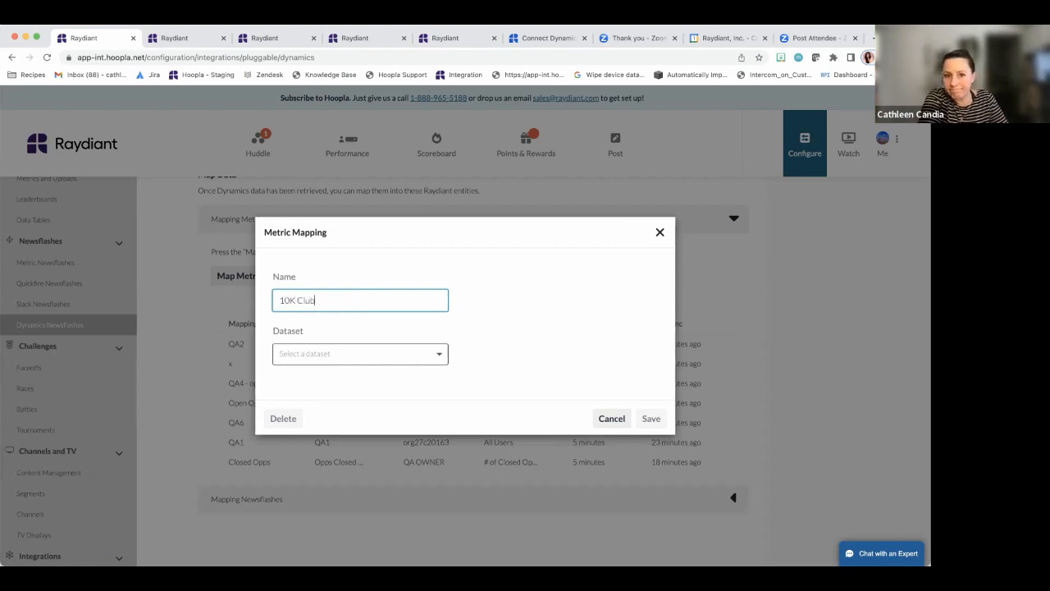
{"action": "left_click", "coordinate": [375, 352]}
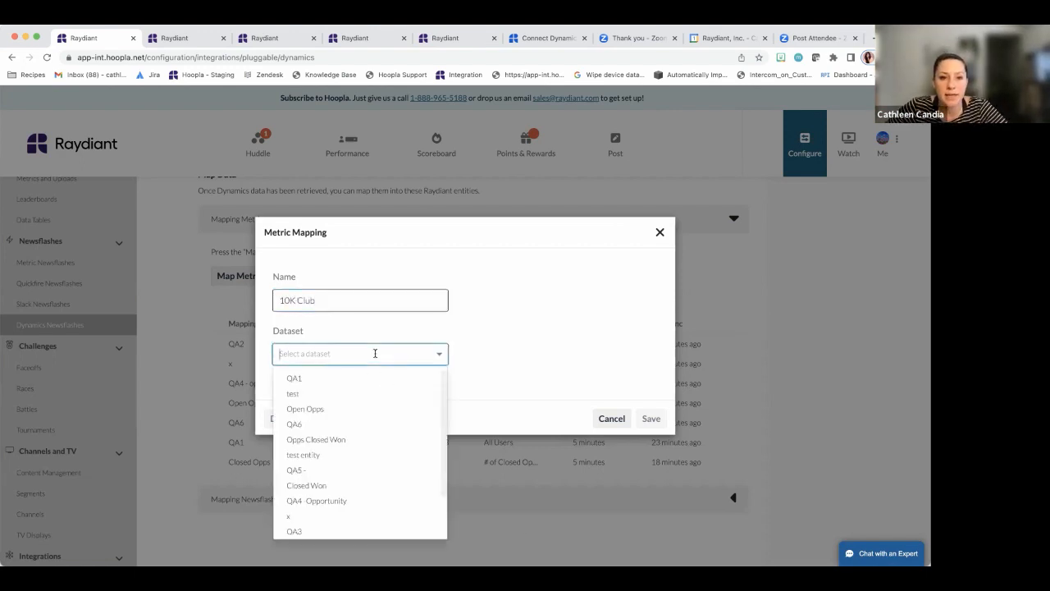
{"action": "scroll", "coordinate": [391, 402], "scroll_direction": "down", "scroll_amount": 2}
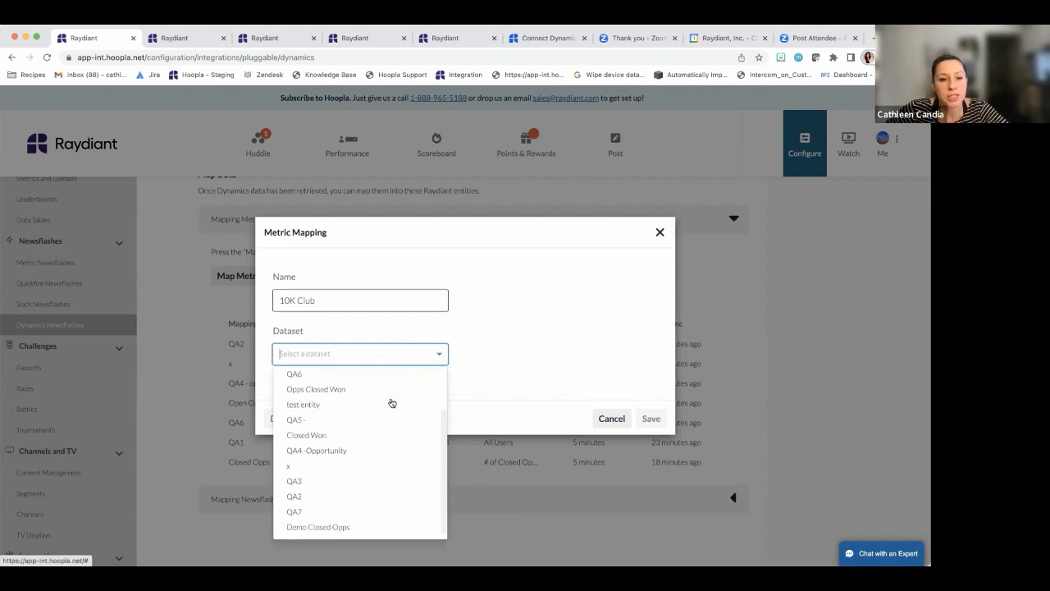
{"action": "left_click", "coordinate": [350, 529]}
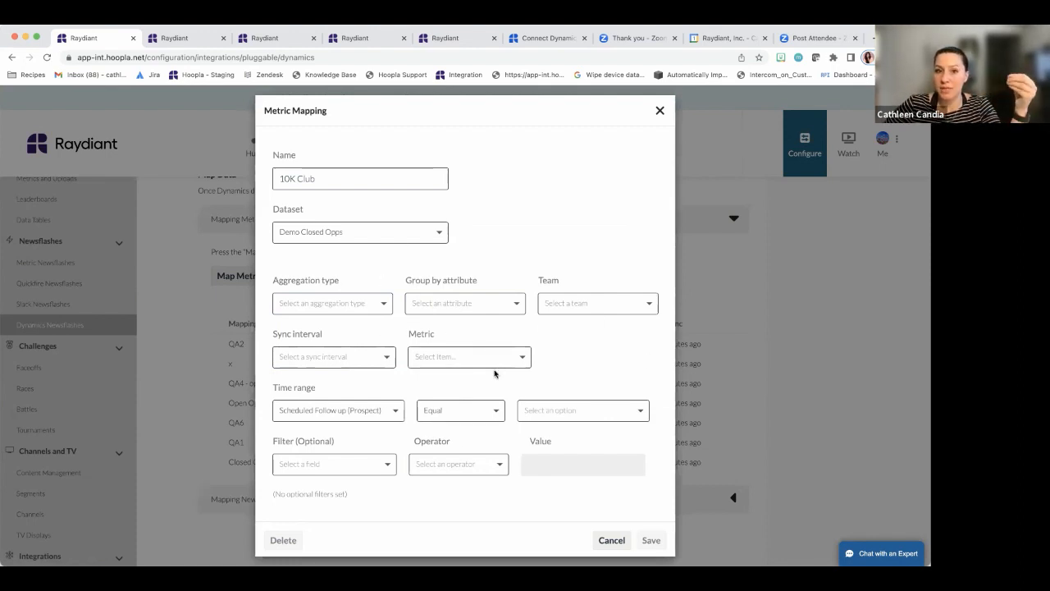
Make 10K Club sum Actual Revenue, grouped by Owner, for the QA OWNER team
{"action": "left_click", "coordinate": [316, 304]}
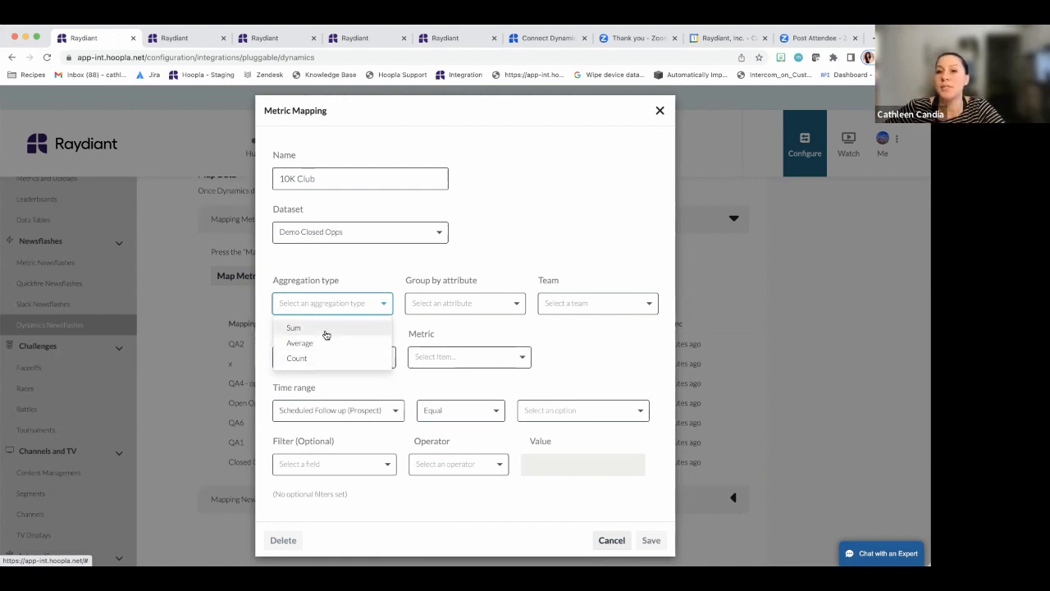
{"action": "left_click", "coordinate": [326, 328]}
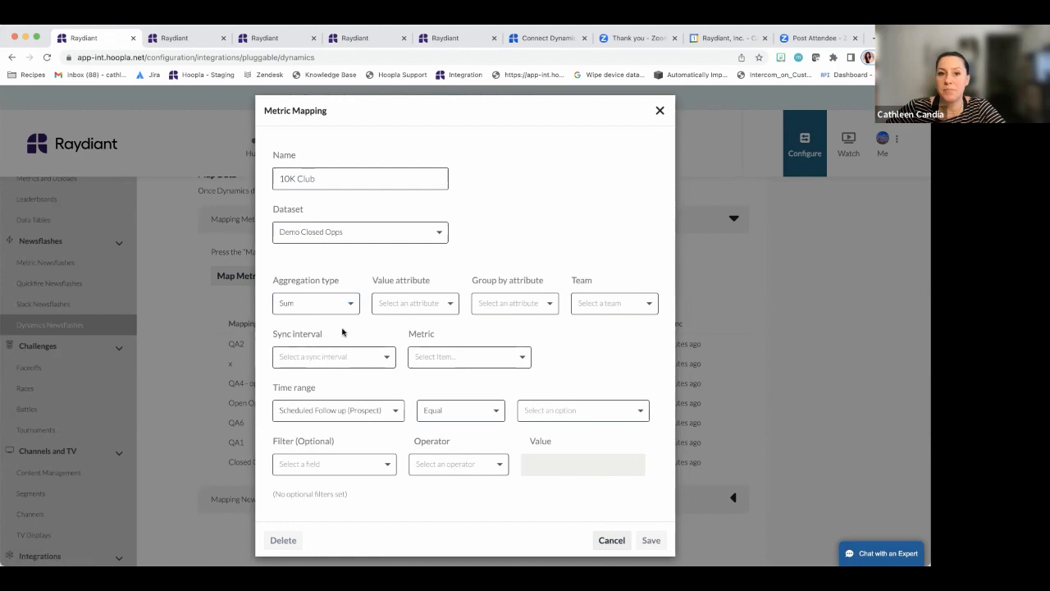
{"action": "left_click", "coordinate": [437, 305]}
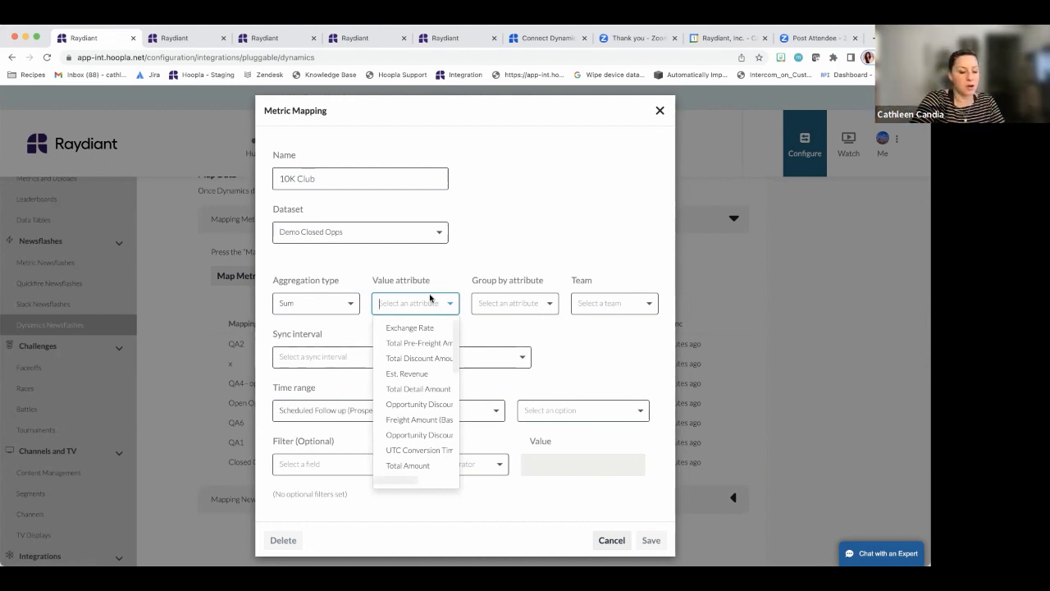
{"action": "type", "text": "act"}
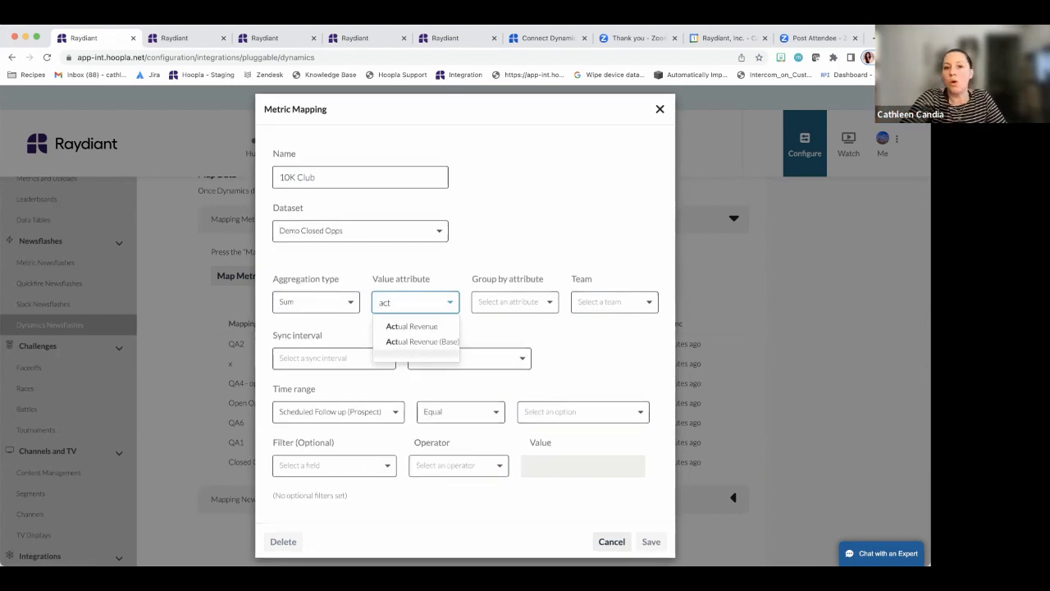
{"action": "left_click", "coordinate": [437, 325]}
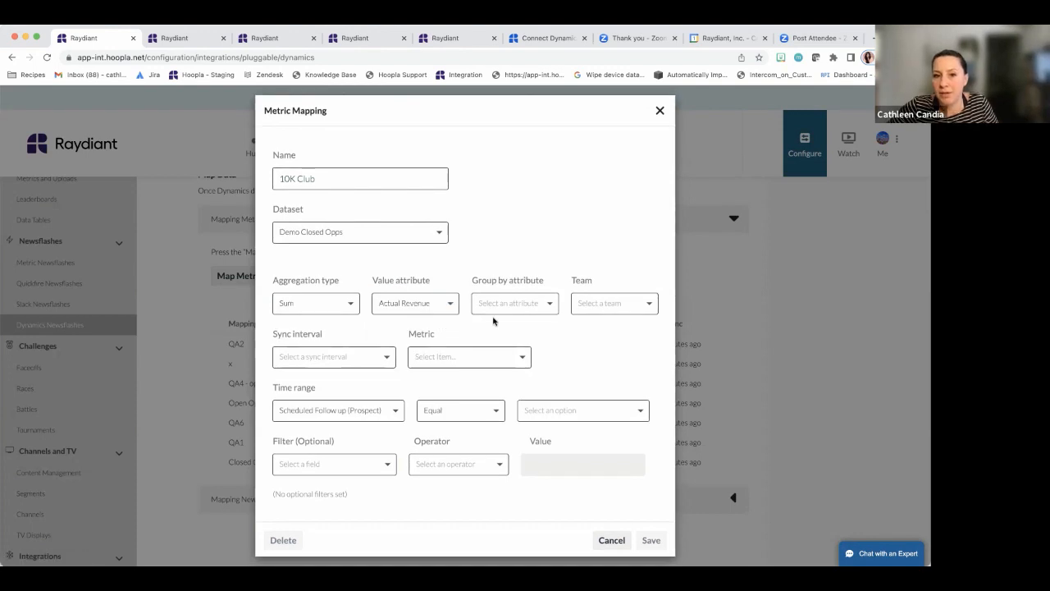
{"action": "left_click", "coordinate": [490, 304]}
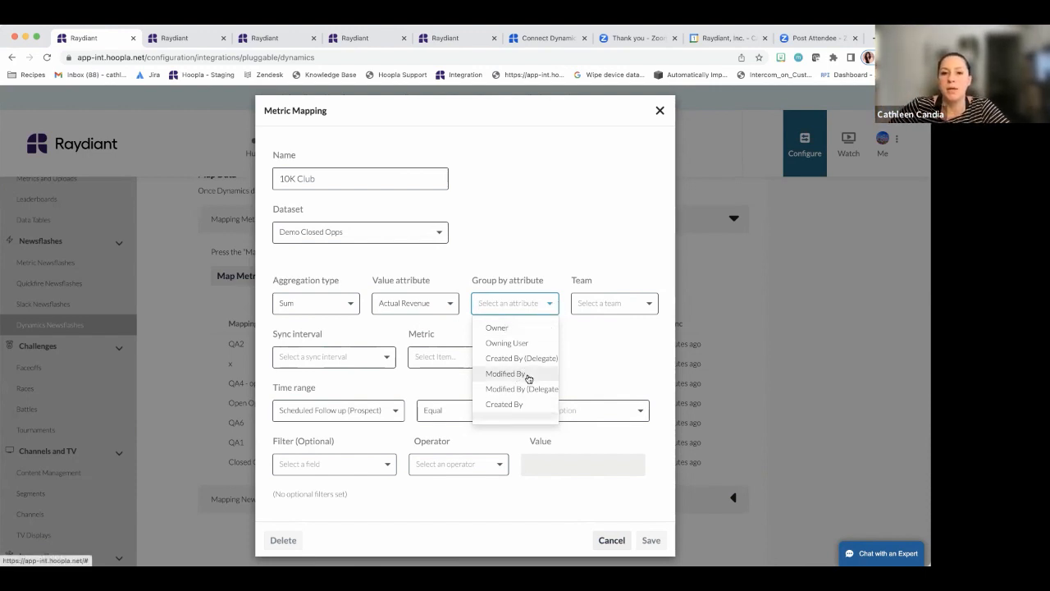
{"action": "left_click", "coordinate": [518, 332]}
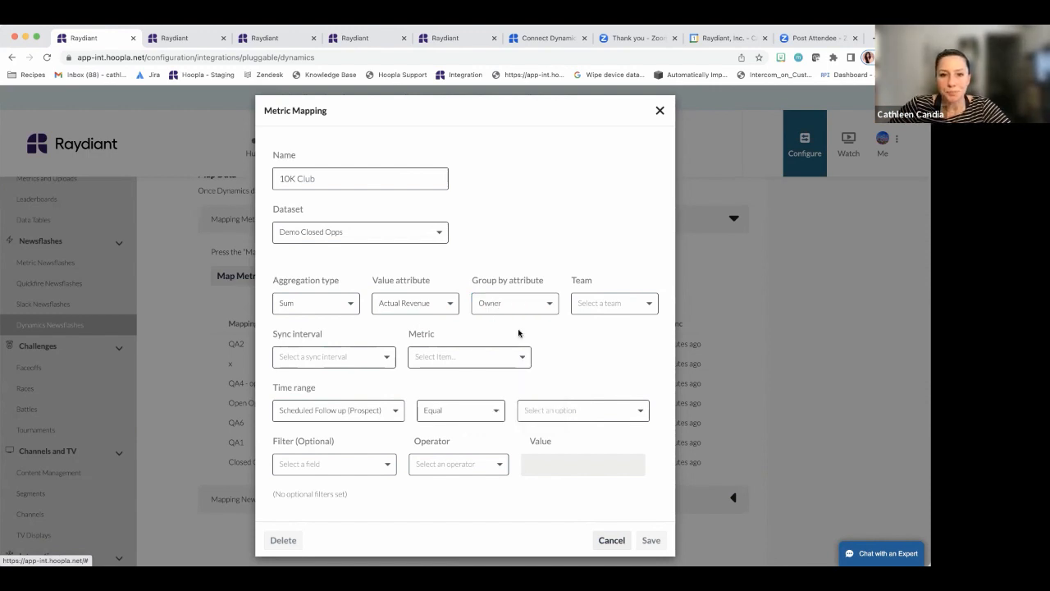
{"action": "left_click", "coordinate": [623, 309]}
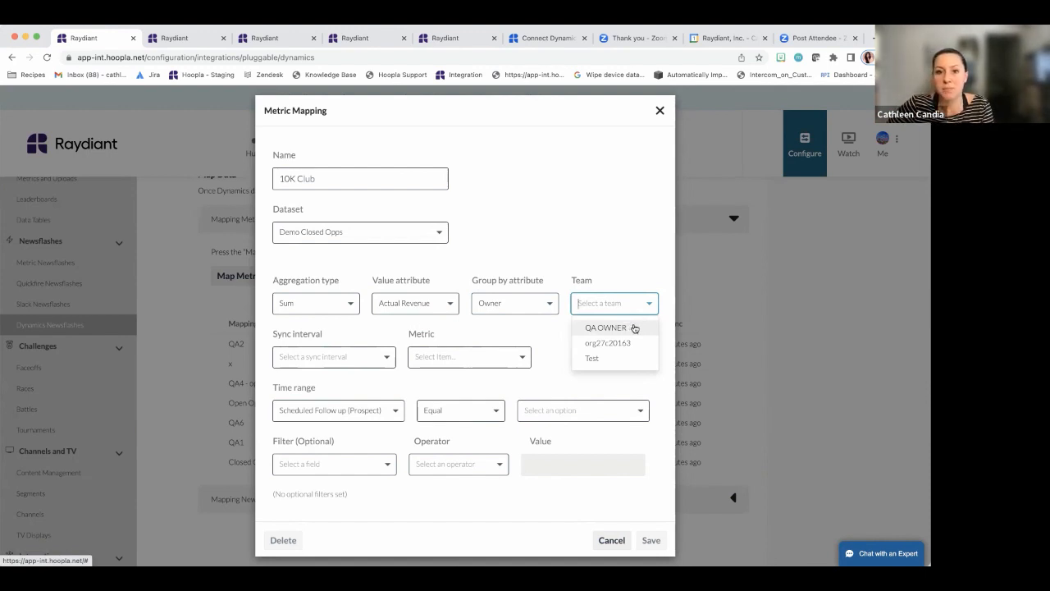
{"action": "left_click", "coordinate": [632, 328]}
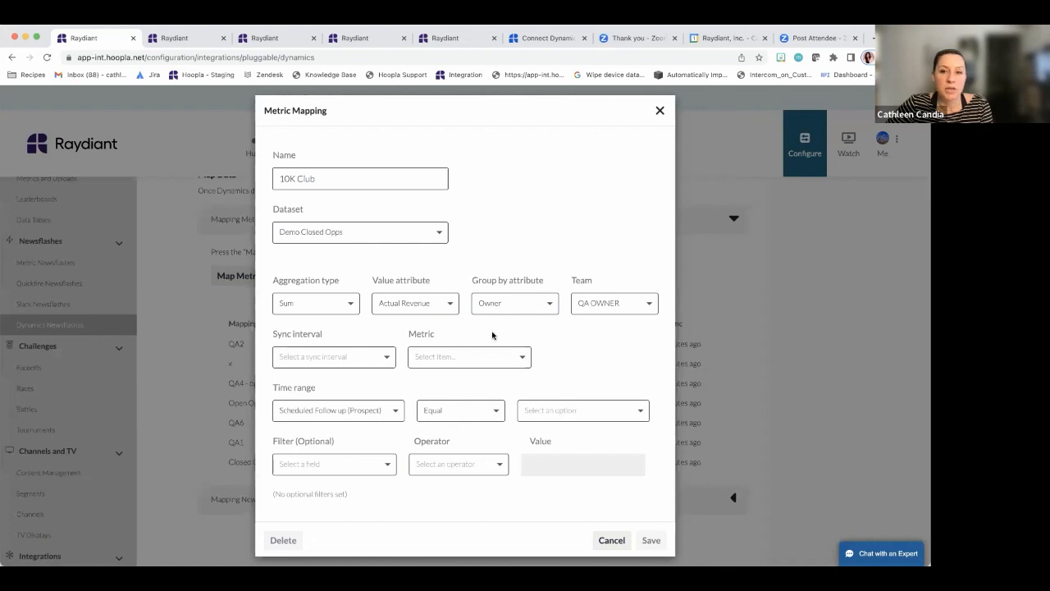
{"action": "left_click", "coordinate": [298, 360]}
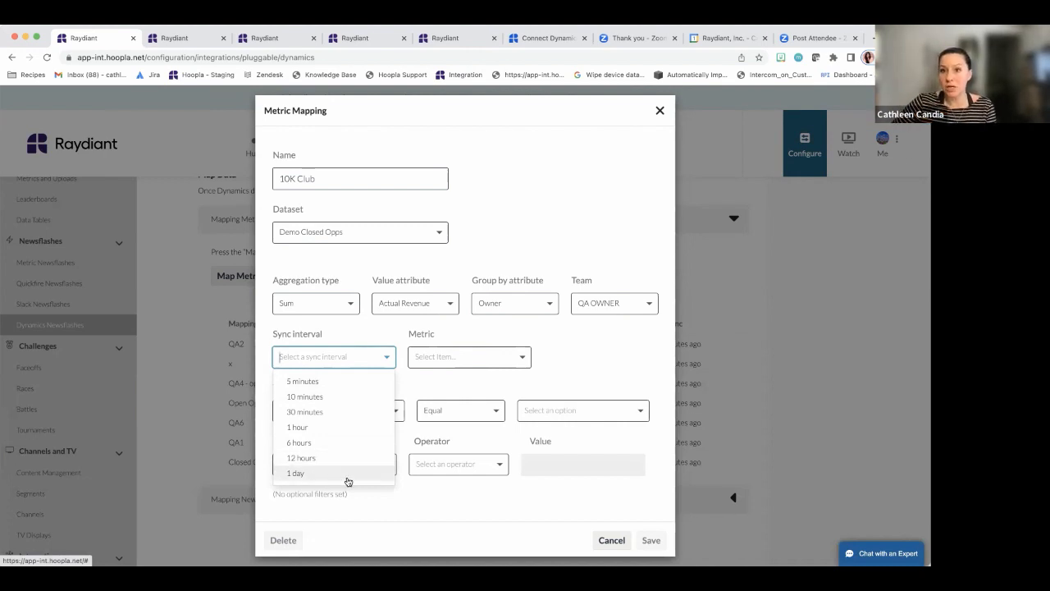
Set the mapping to sync every 5 minutes into a new Currency metric named '10k Club'
{"action": "left_click", "coordinate": [348, 381]}
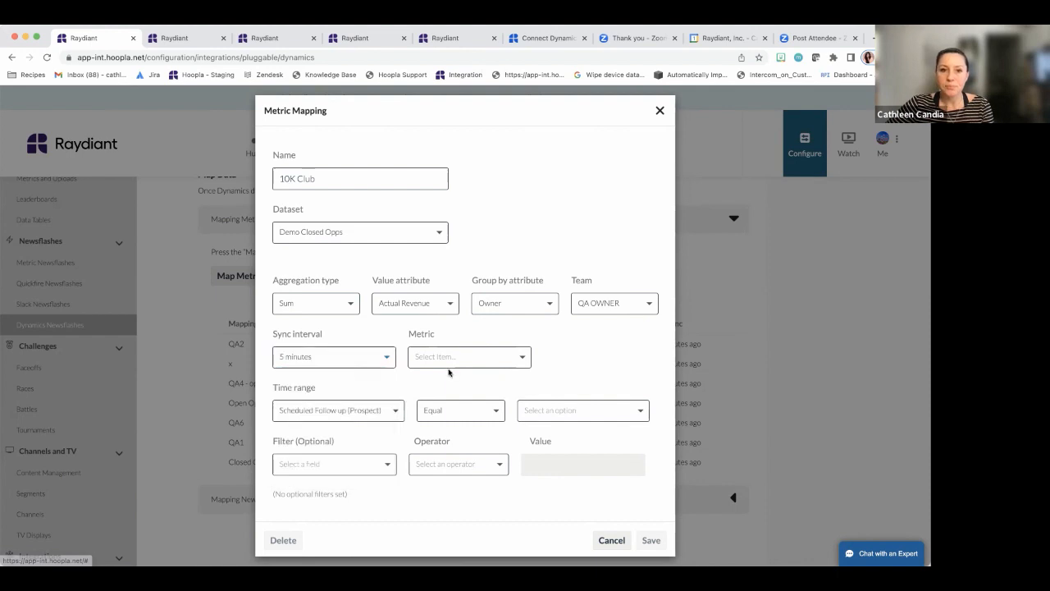
{"action": "left_click", "coordinate": [447, 357]}
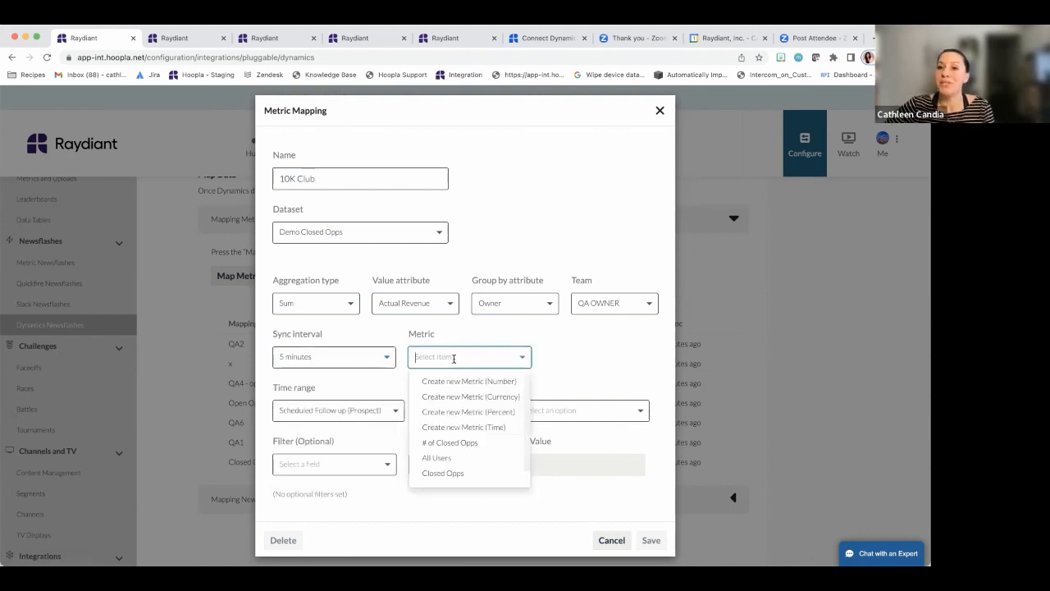
{"action": "scroll", "coordinate": [492, 453], "scroll_direction": "down", "scroll_amount": 1}
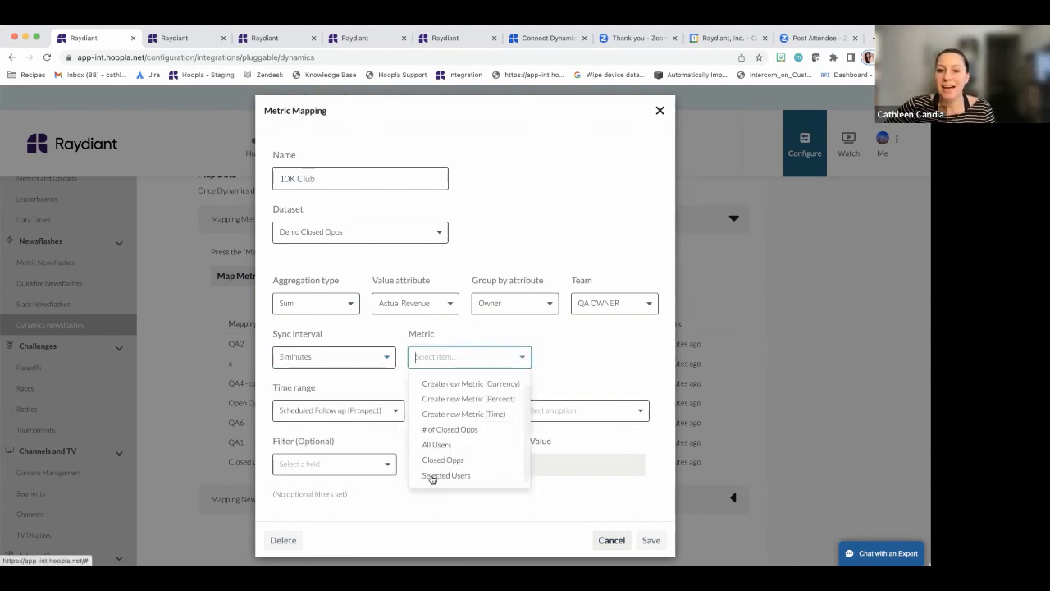
{"action": "scroll", "coordinate": [498, 451], "scroll_direction": "up", "scroll_amount": 1}
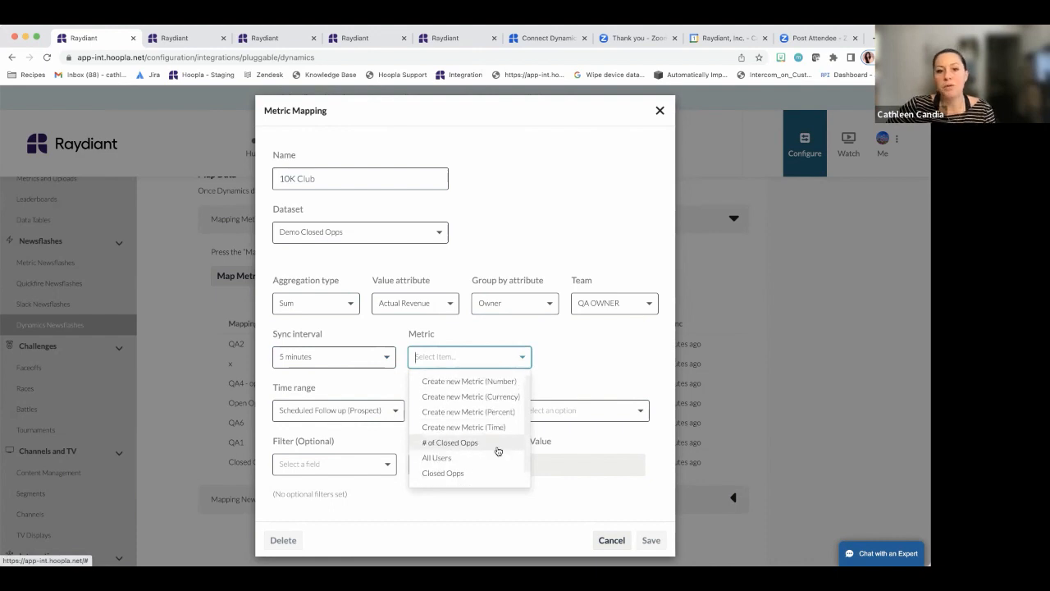
{"action": "scroll", "coordinate": [500, 449], "scroll_direction": "down", "scroll_amount": 1}
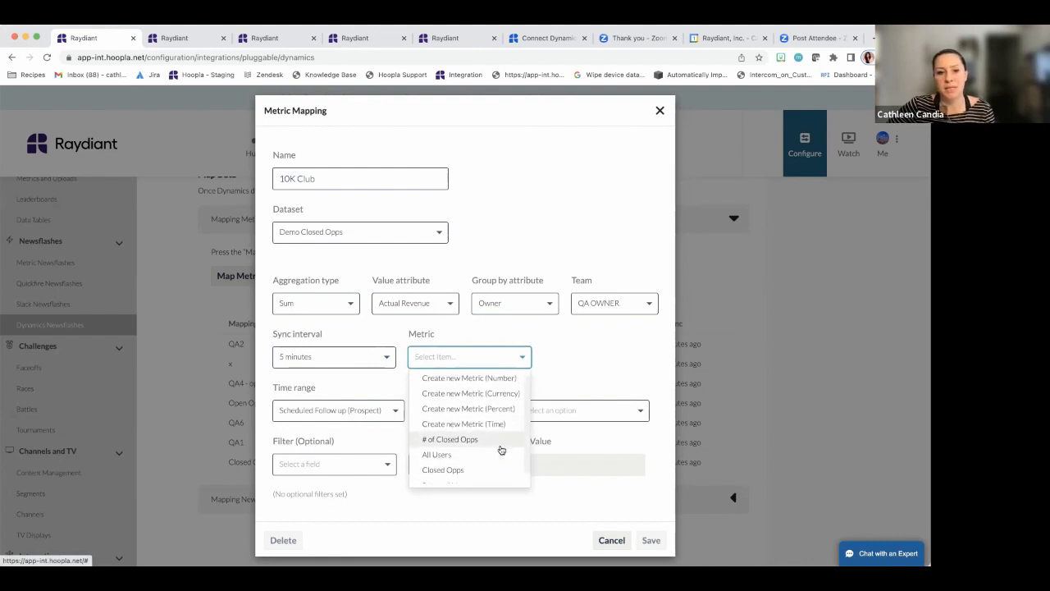
{"action": "scroll", "coordinate": [499, 453], "scroll_direction": "up", "scroll_amount": 1}
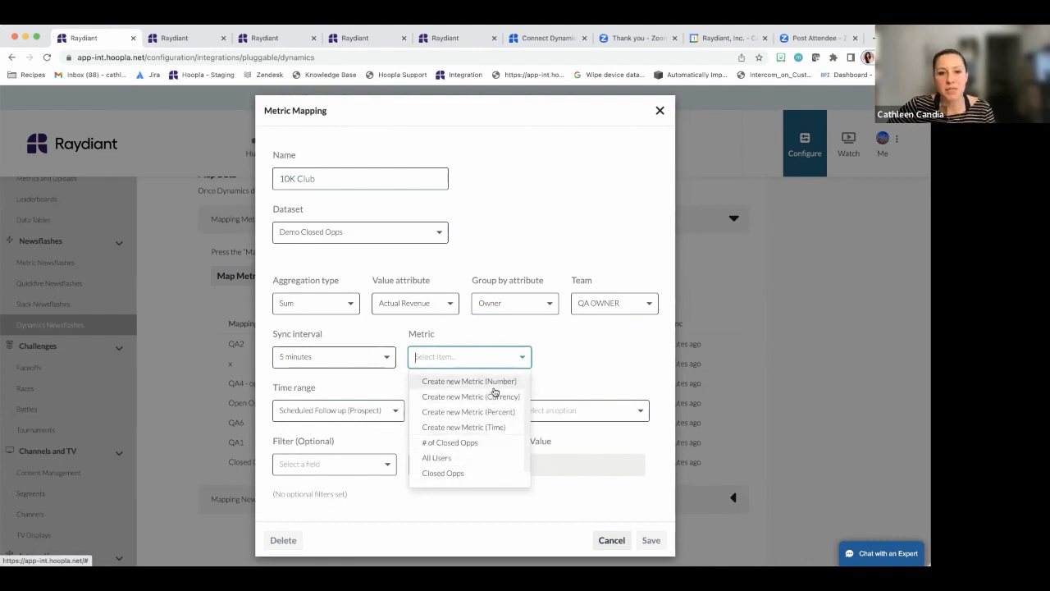
{"action": "left_click", "coordinate": [496, 395]}
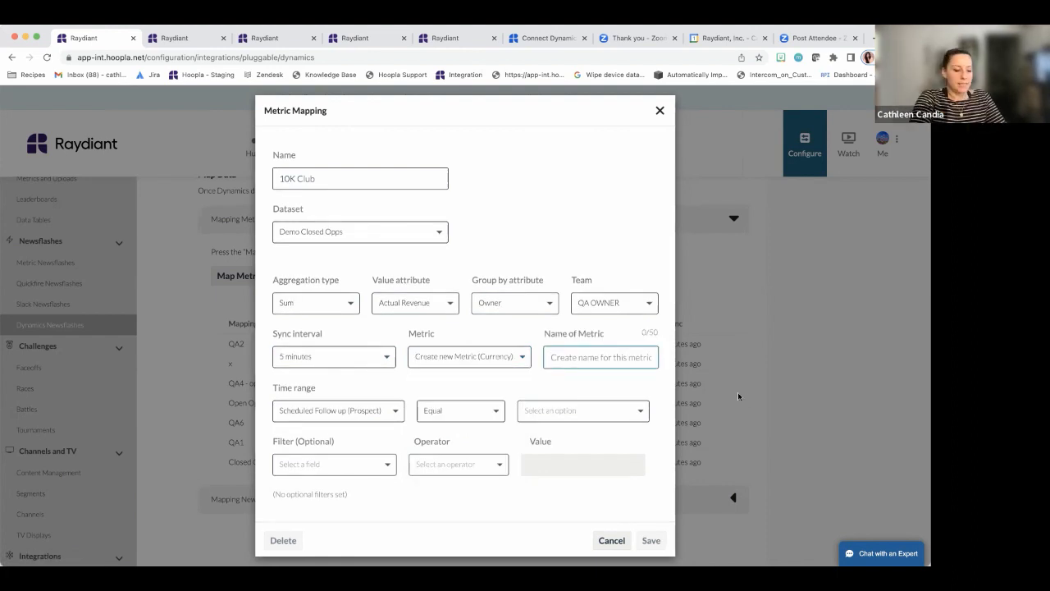
{"action": "type", "text": "10k"}
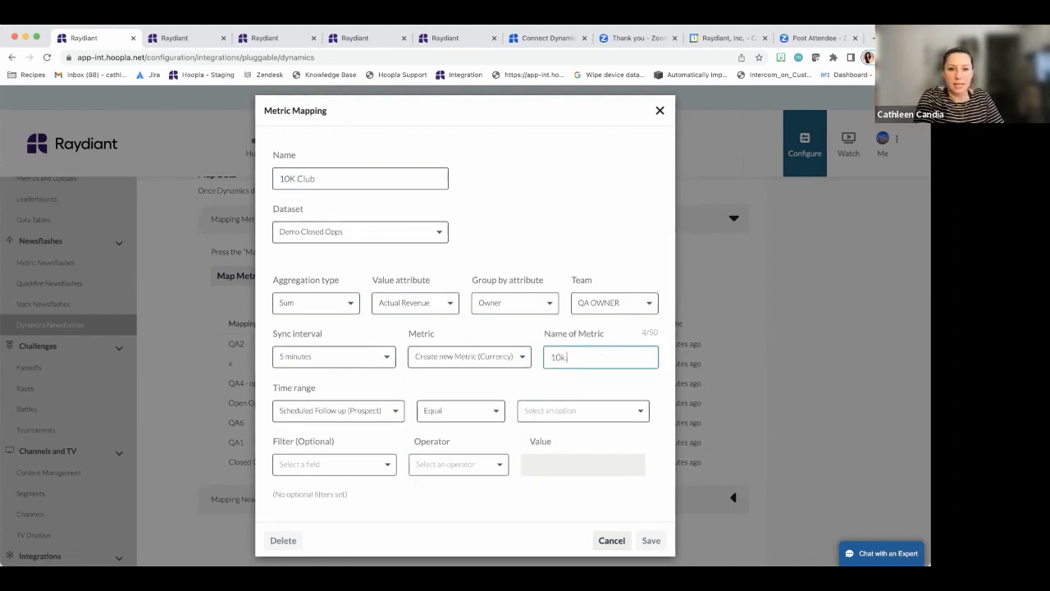
{"action": "type", "text": " Club"}
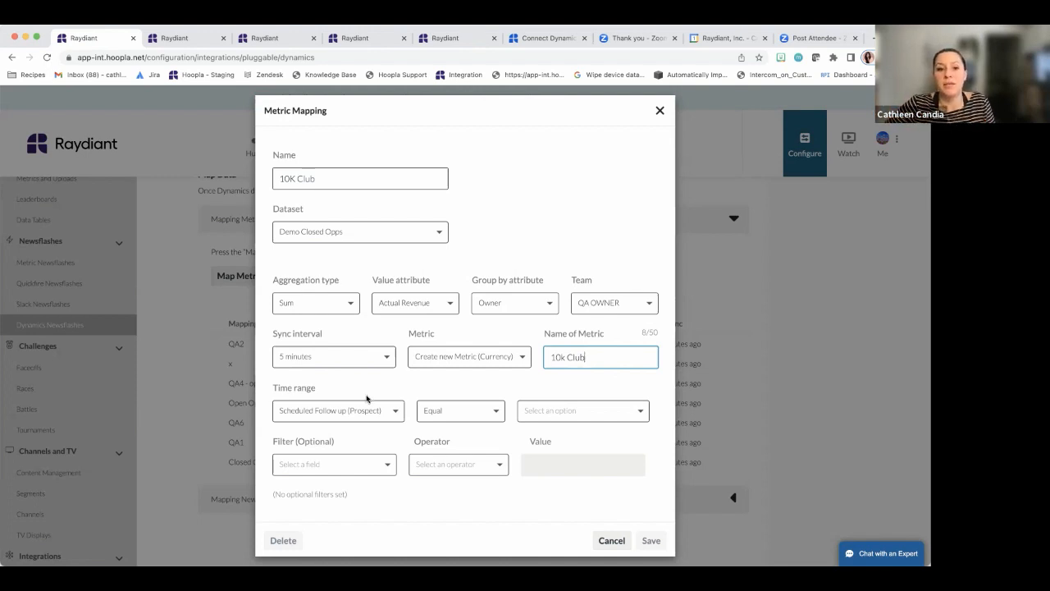
Base the time range on Actual Close Date equal to This Month
{"action": "left_click", "coordinate": [385, 412]}
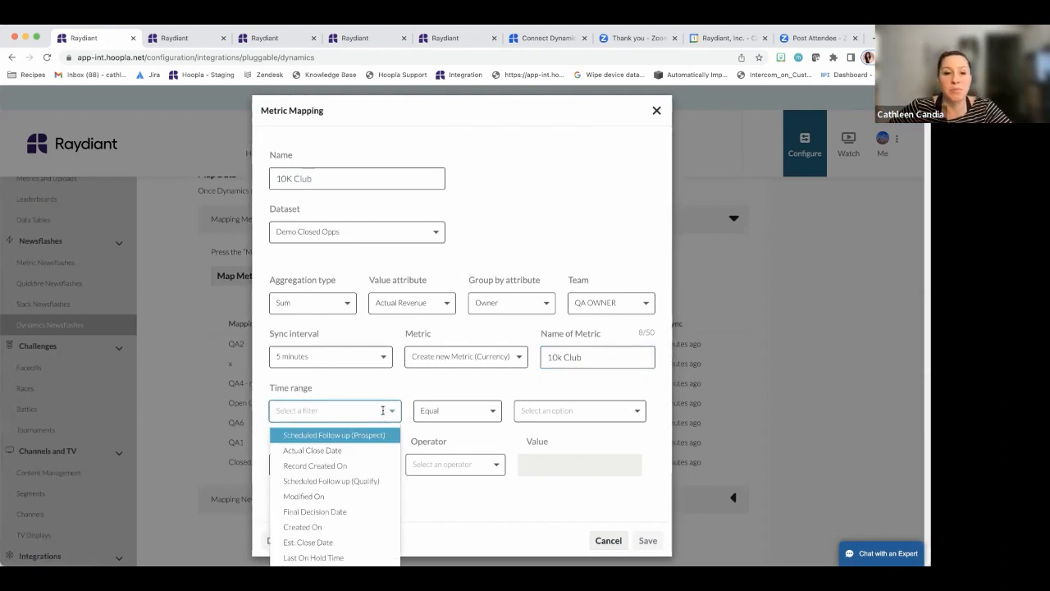
{"action": "left_click", "coordinate": [354, 452]}
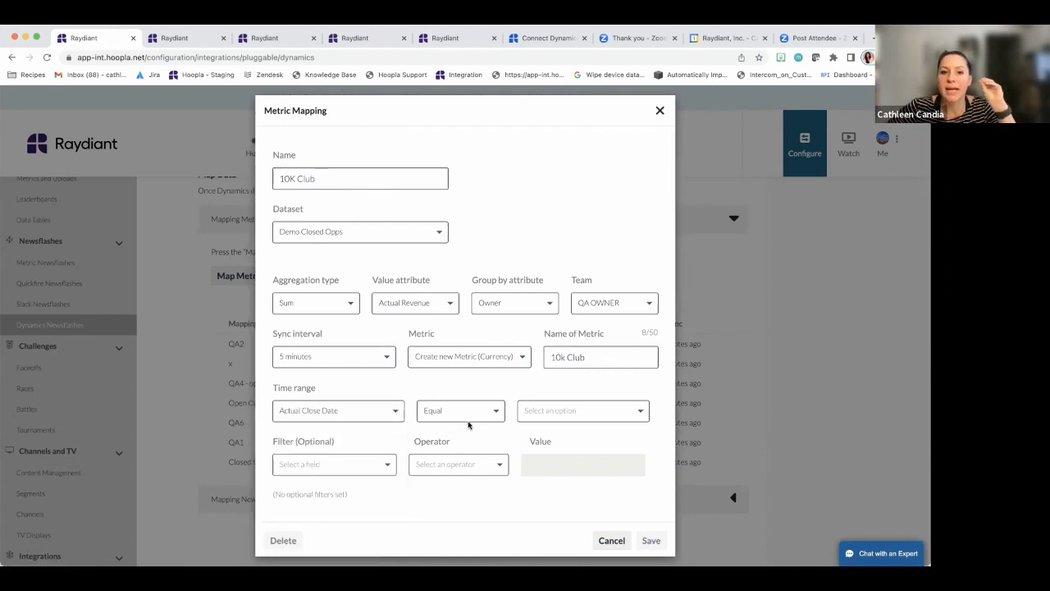
{"action": "left_click", "coordinate": [559, 410]}
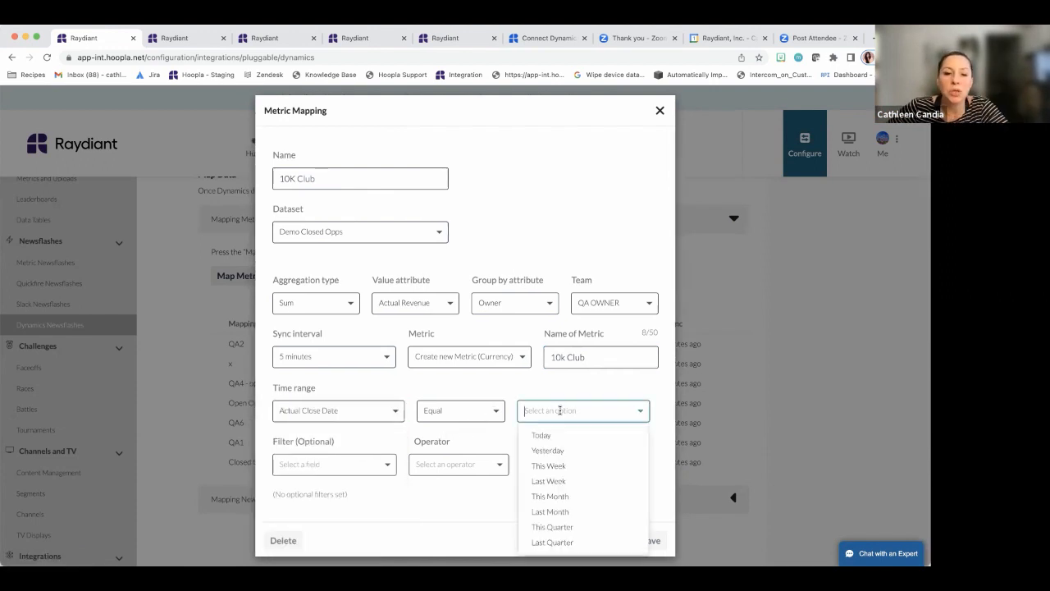
{"action": "left_click", "coordinate": [562, 496]}
{"action": "left_click", "coordinate": [581, 418]}
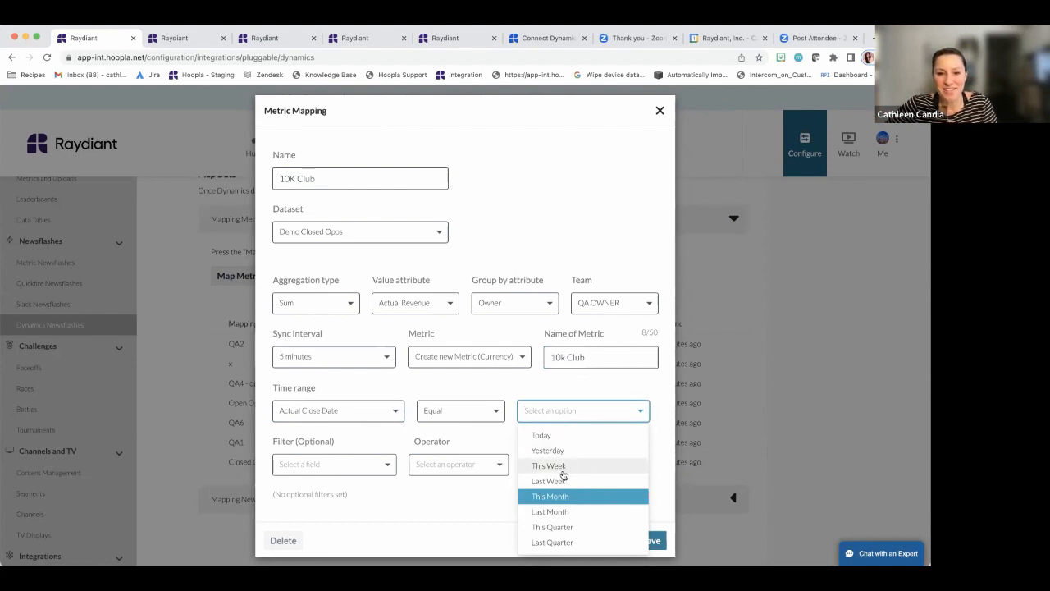
{"action": "left_click", "coordinate": [560, 497]}
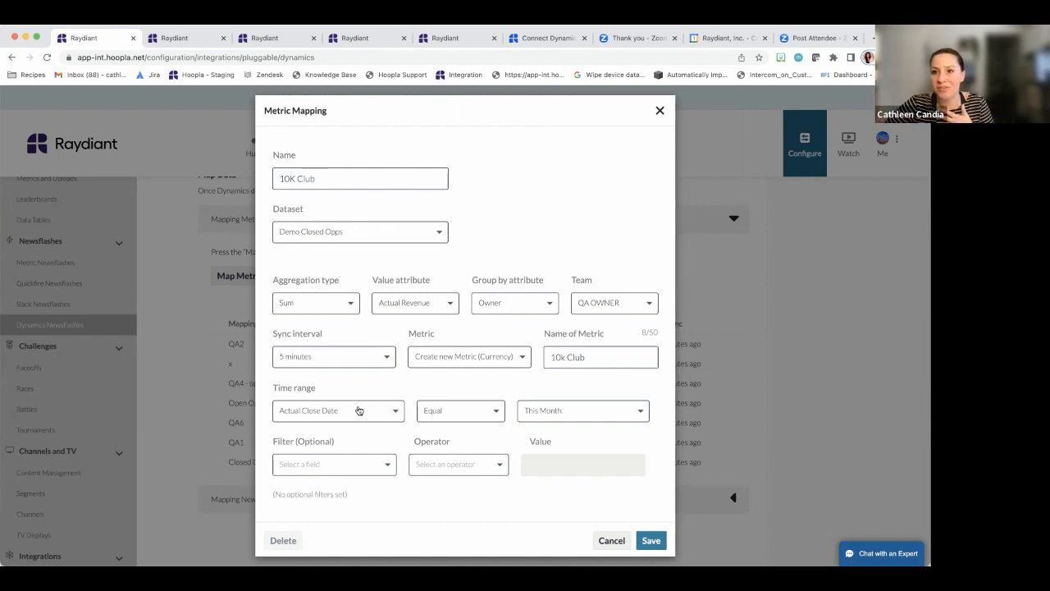
Browse the Filter field list and close it without adding a filter
{"action": "left_click", "coordinate": [354, 464]}
{"action": "scroll", "coordinate": [356, 507], "scroll_direction": "down", "scroll_amount": 5}
{"action": "scroll", "coordinate": [356, 521], "scroll_direction": "down", "scroll_amount": 10}
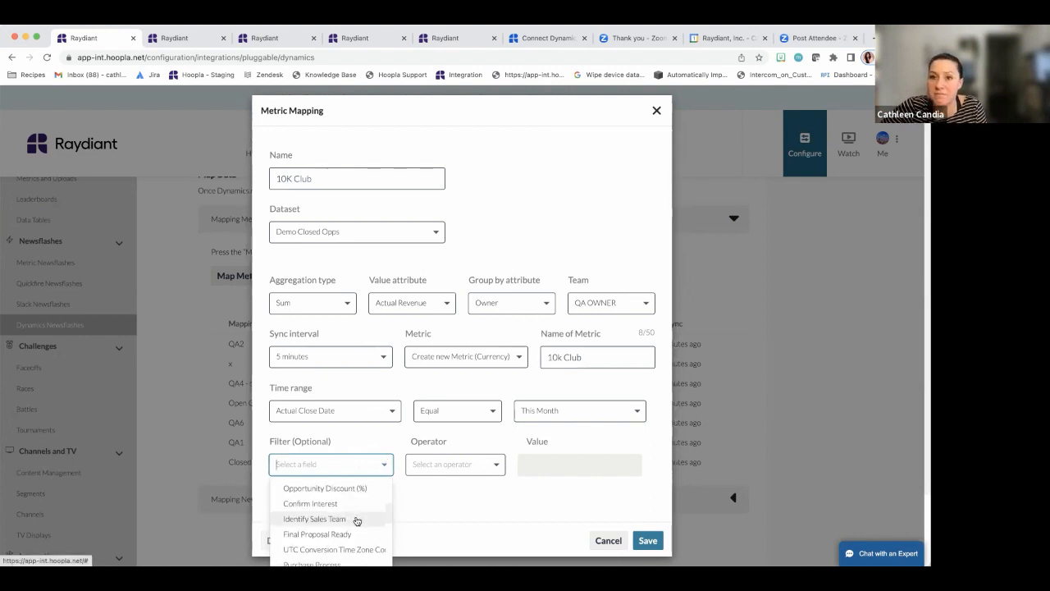
{"action": "scroll", "coordinate": [356, 526], "scroll_direction": "down", "scroll_amount": 2}
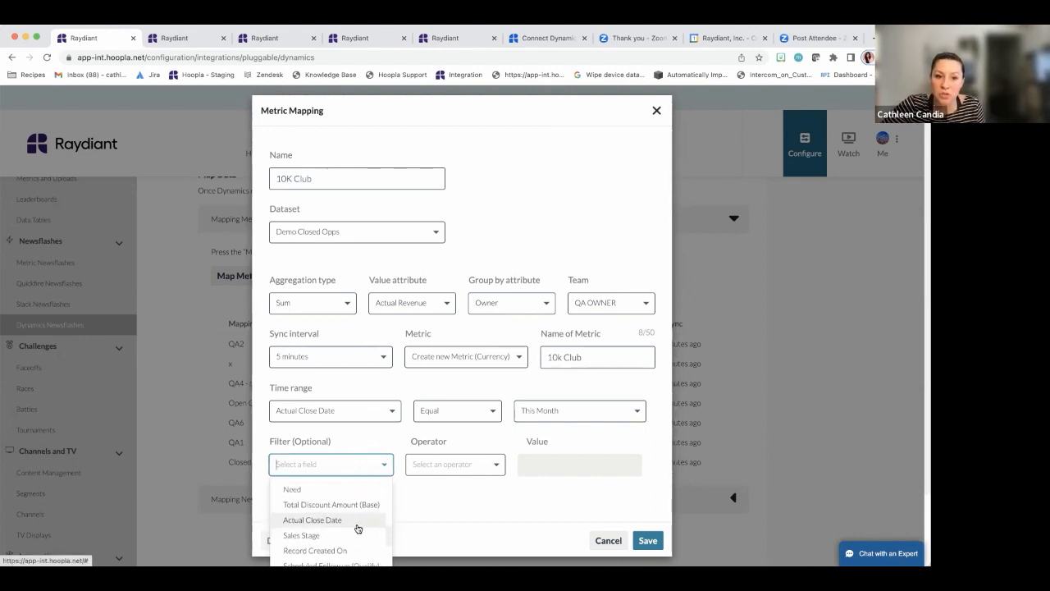
{"action": "scroll", "coordinate": [355, 522], "scroll_direction": "down", "scroll_amount": 3}
{"action": "scroll", "coordinate": [355, 522], "scroll_direction": "down", "scroll_amount": 2}
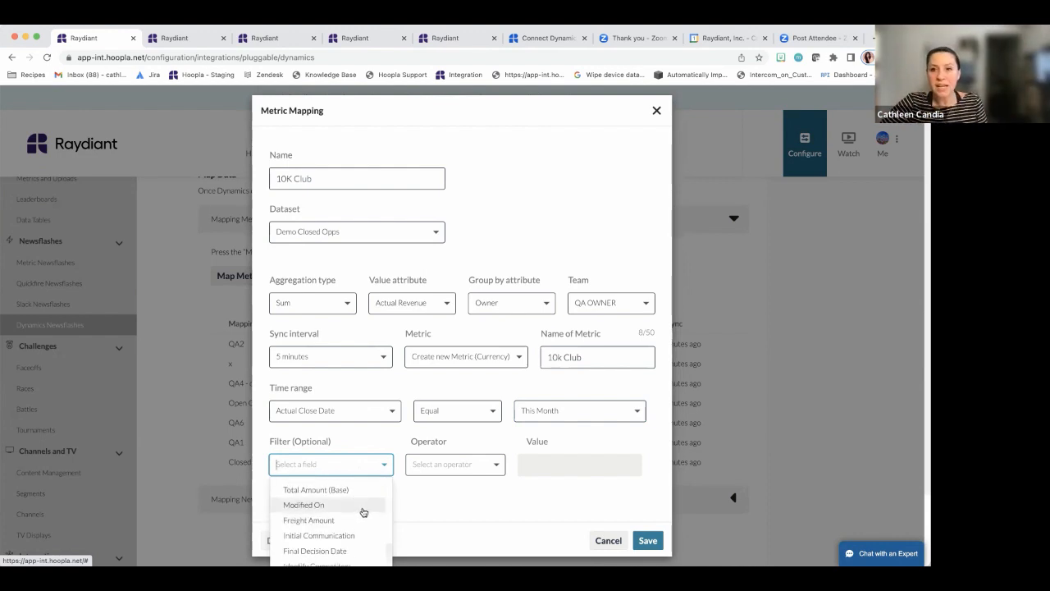
{"action": "scroll", "coordinate": [364, 512], "scroll_direction": "up", "scroll_amount": 5}
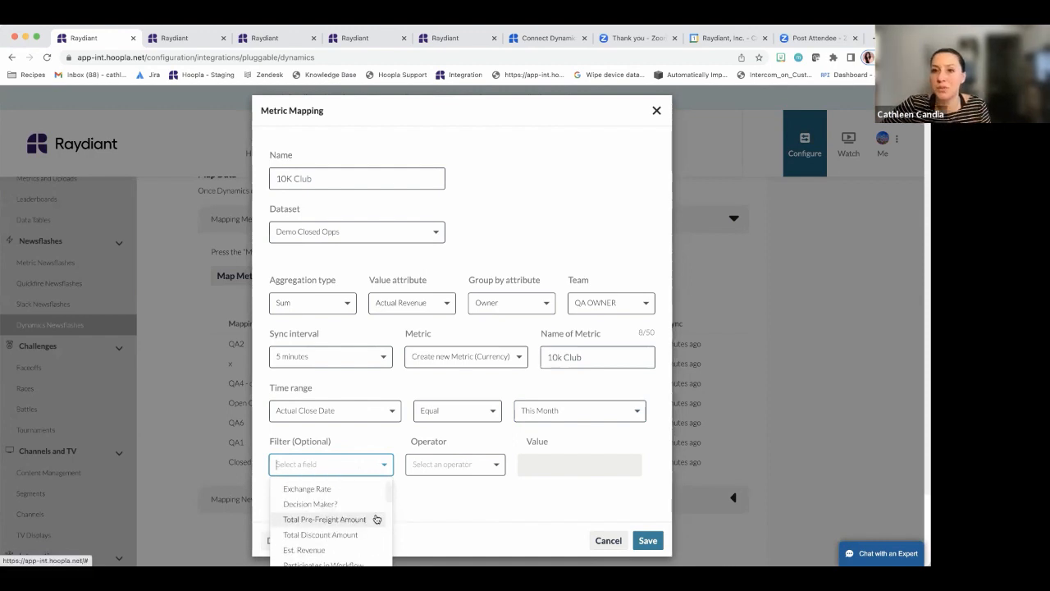
{"action": "left_click", "coordinate": [476, 523]}
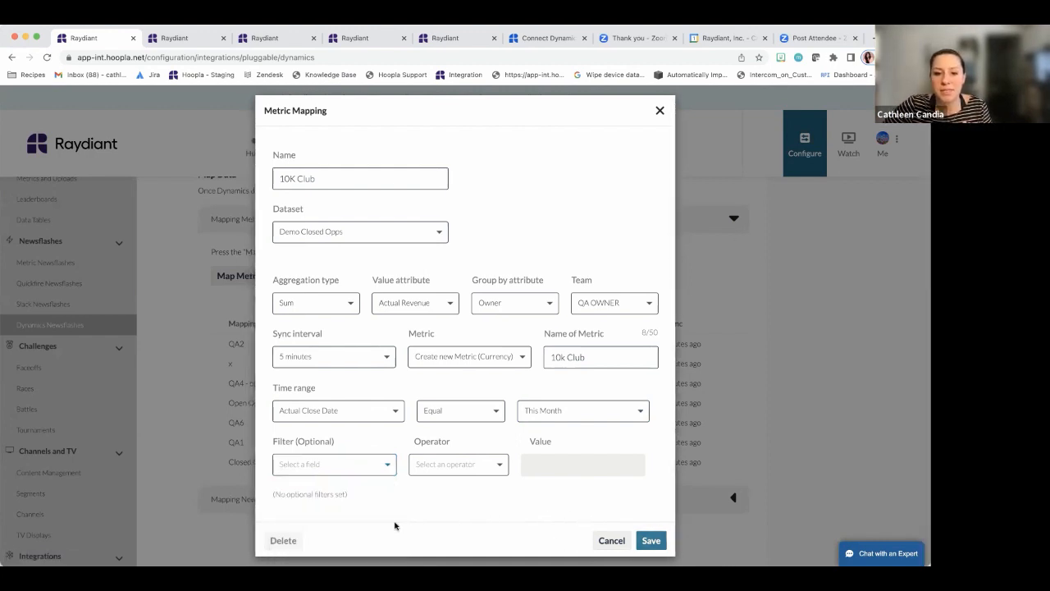
Save the 10K Club metric mapping and collapse the Mapping Metrics section
{"action": "left_click", "coordinate": [651, 541]}
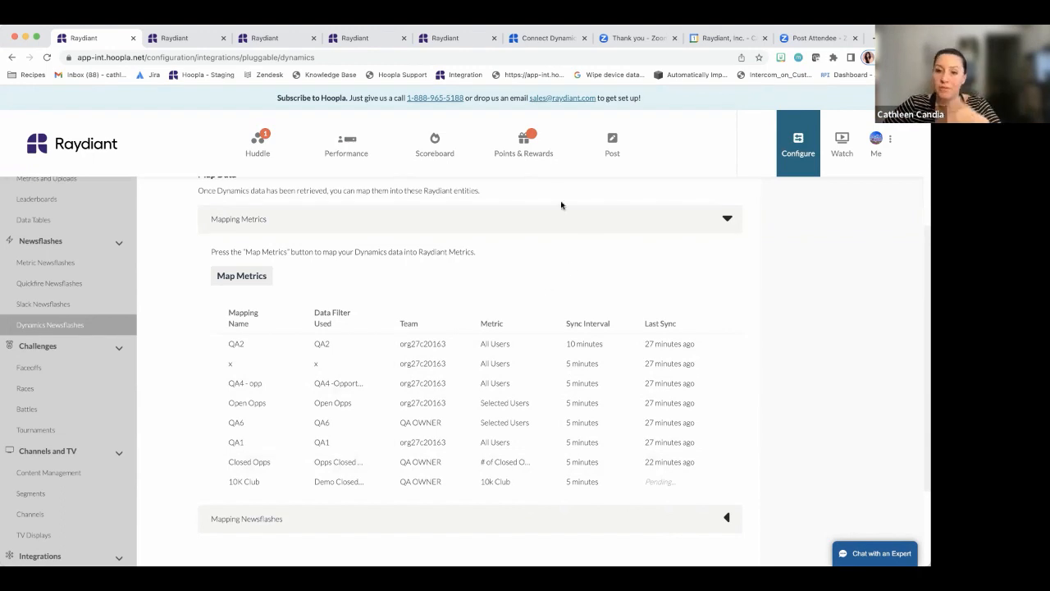
{"action": "left_click", "coordinate": [726, 220]}
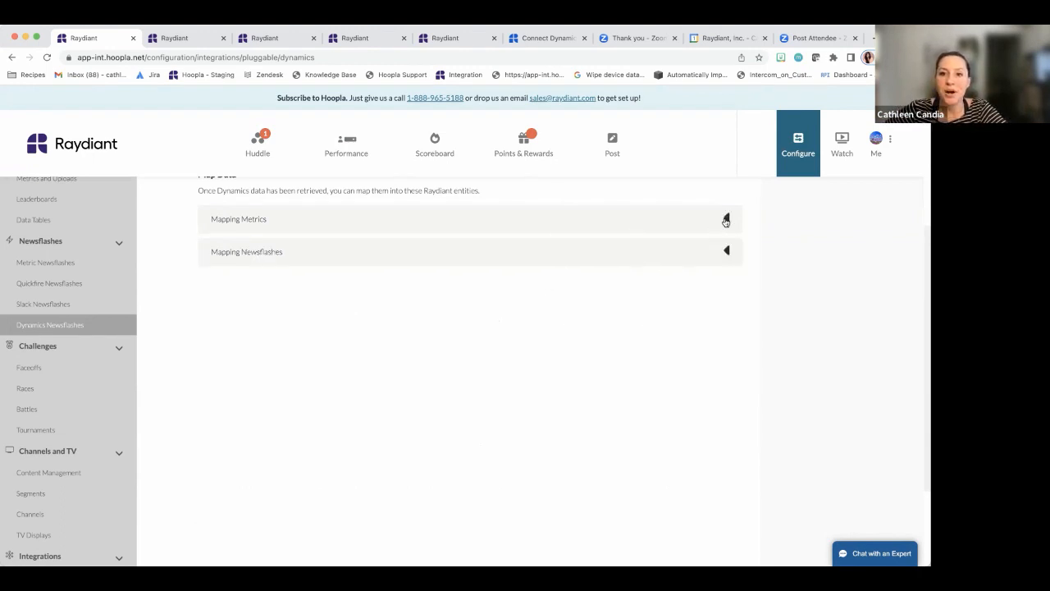
Expand Mapping Newsflashes to show the Closed Won Opps and Test #2 mappings
{"action": "left_click", "coordinate": [403, 255]}
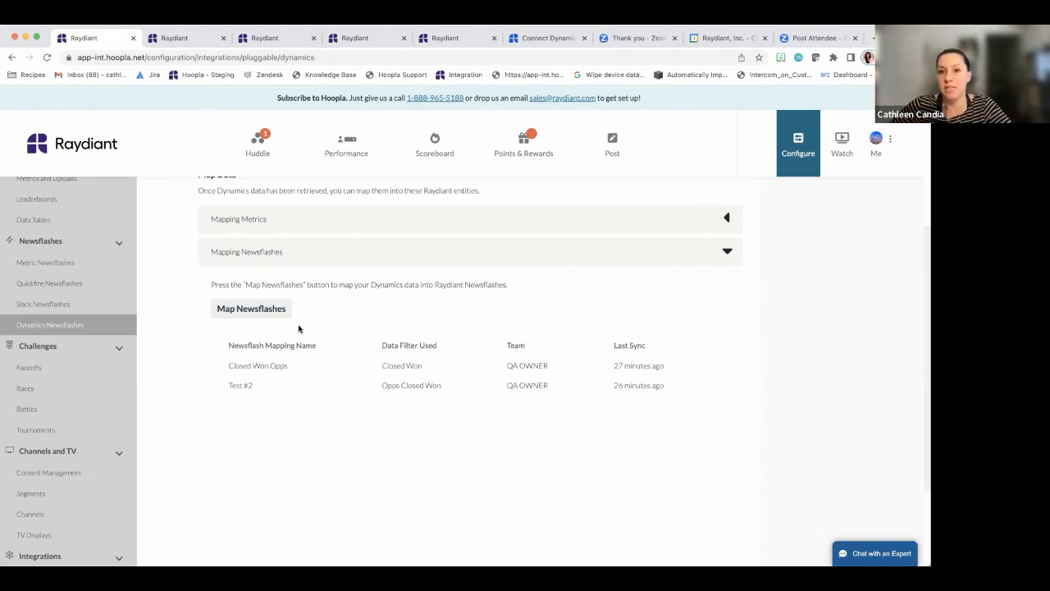
Start a new newsflash mapping named '10K Club NF', leaving Watchers empty
{"action": "left_click", "coordinate": [271, 315]}
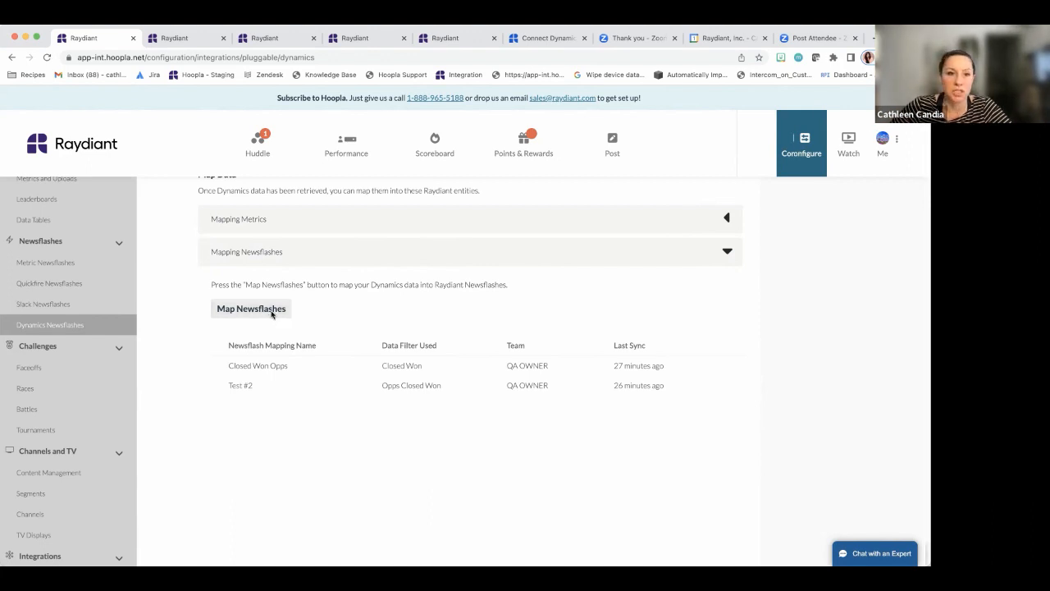
{"action": "left_click", "coordinate": [379, 269]}
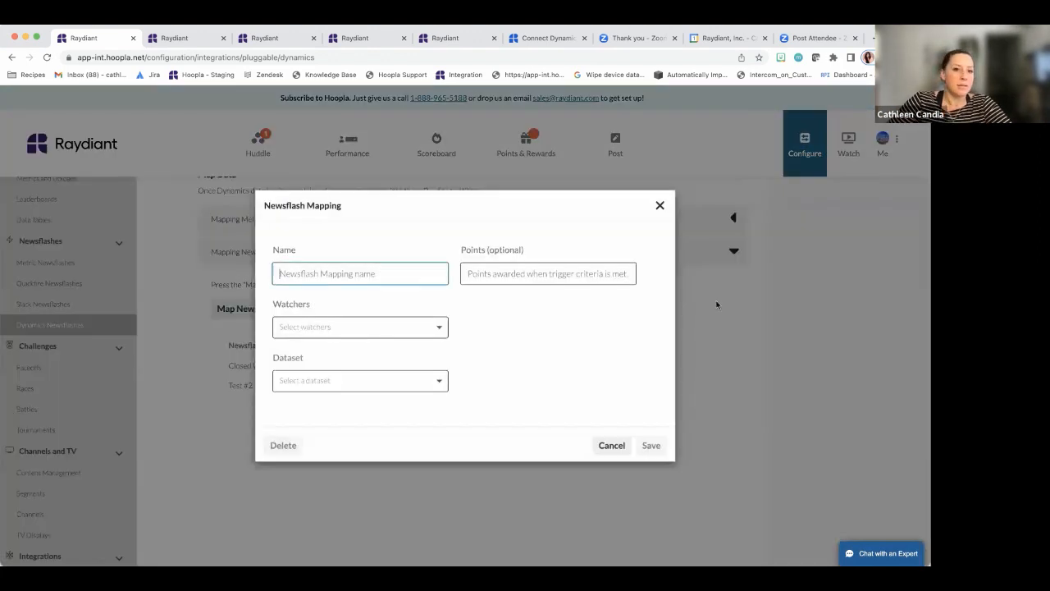
{"action": "type", "text": "10K C"}
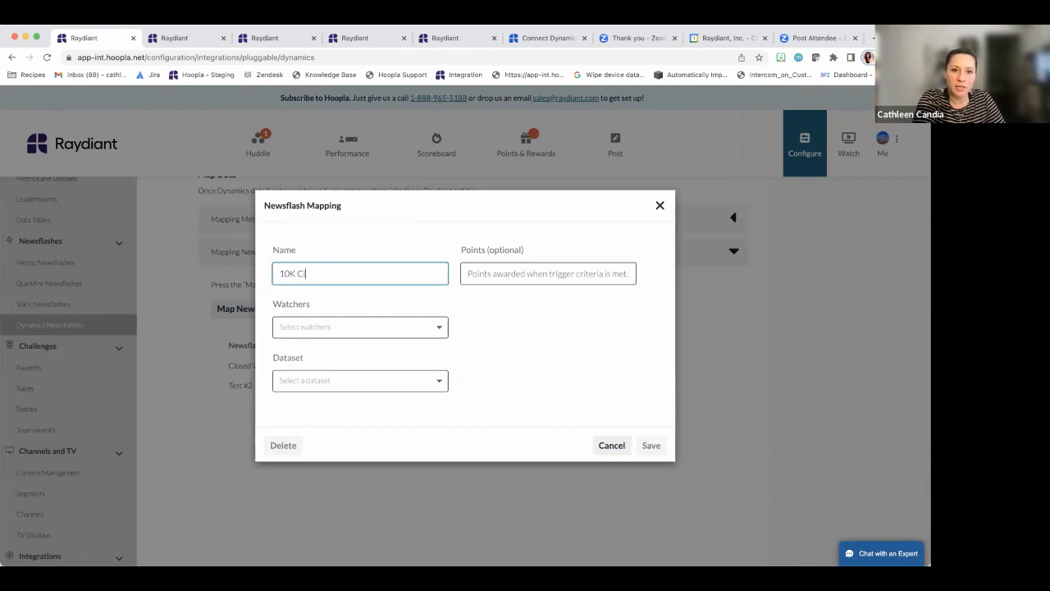
{"action": "type", "text": "lub"}
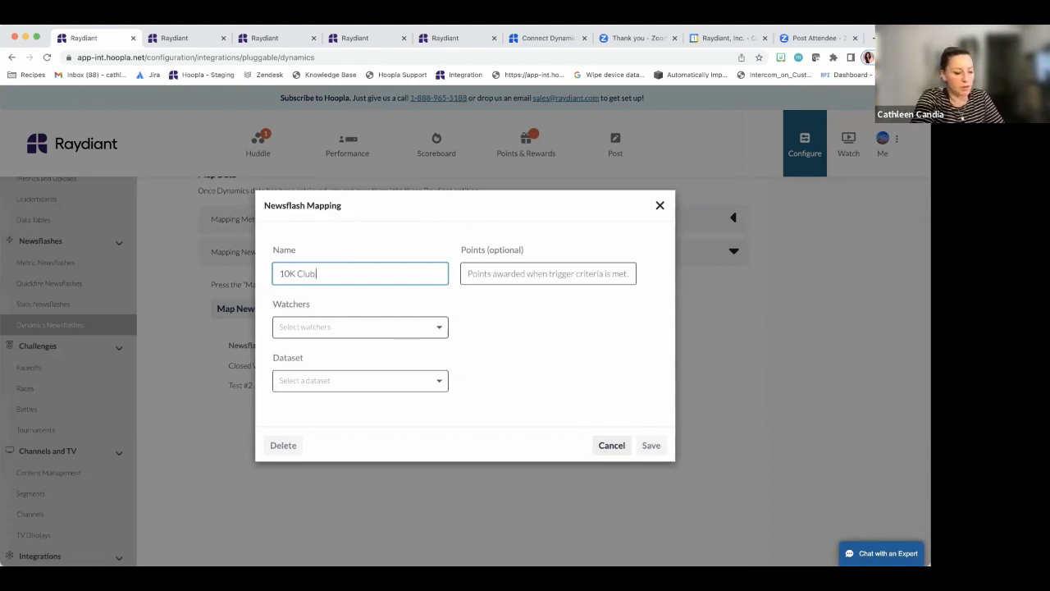
{"action": "type", "text": " NF"}
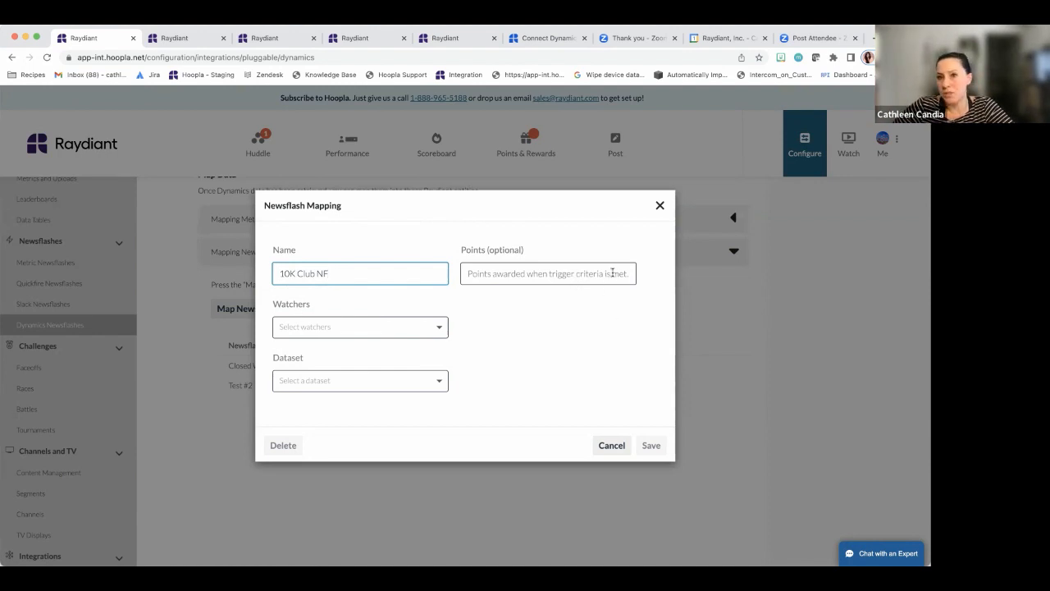
{"action": "left_click", "coordinate": [435, 326]}
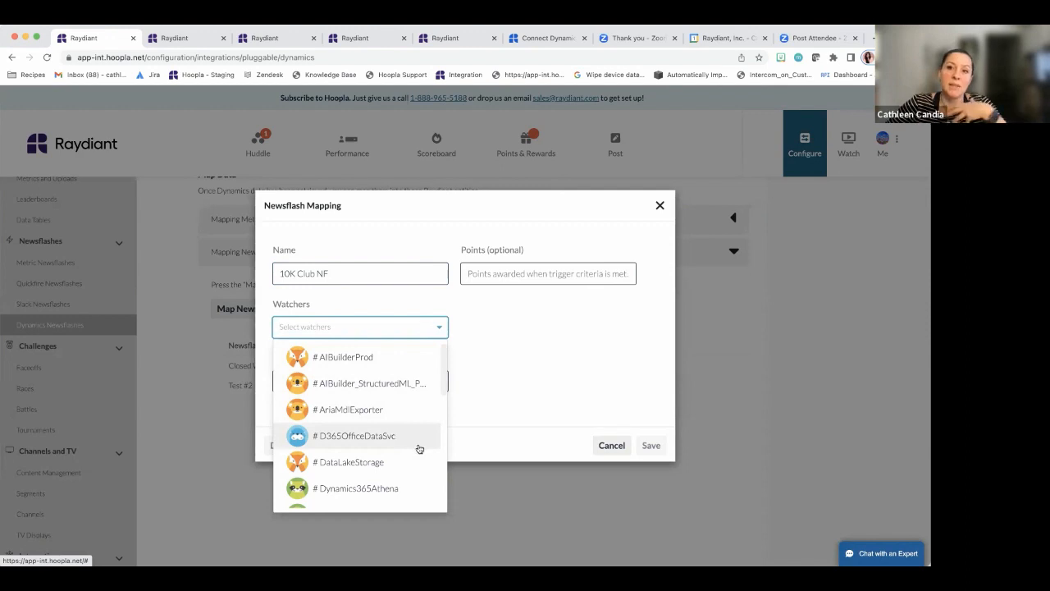
{"action": "scroll", "coordinate": [394, 414], "scroll_direction": "down", "scroll_amount": 10}
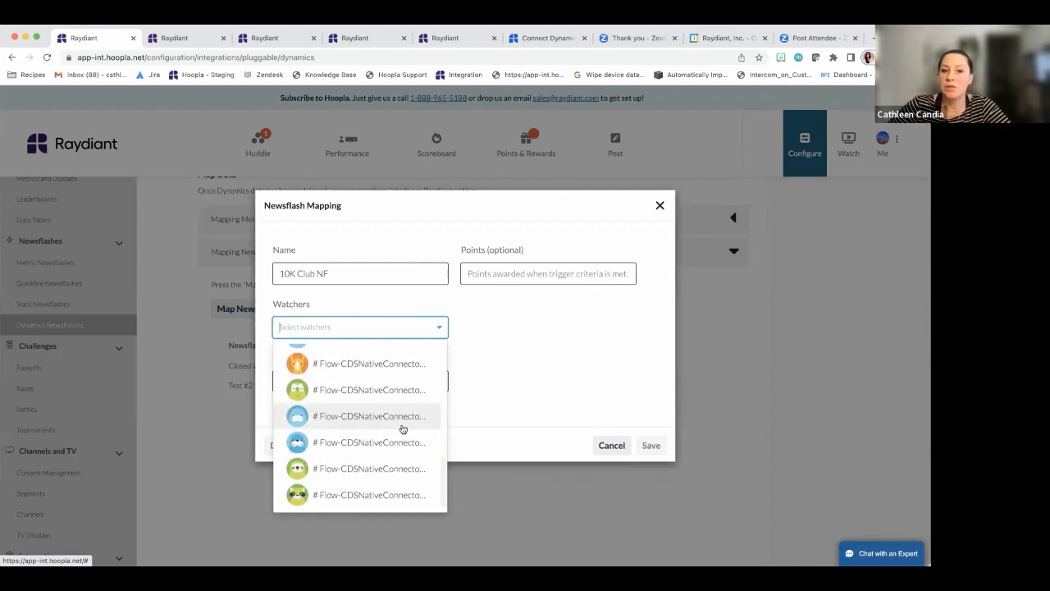
{"action": "left_click", "coordinate": [528, 395]}
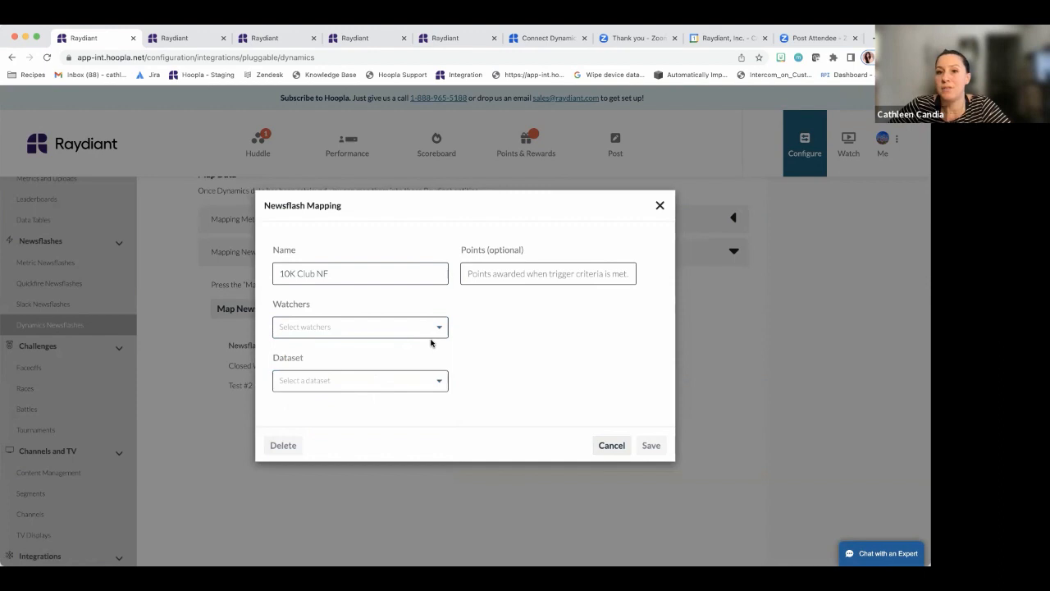
Use the Demo Closed Opps dataset for the newsflash
{"action": "left_click", "coordinate": [402, 382]}
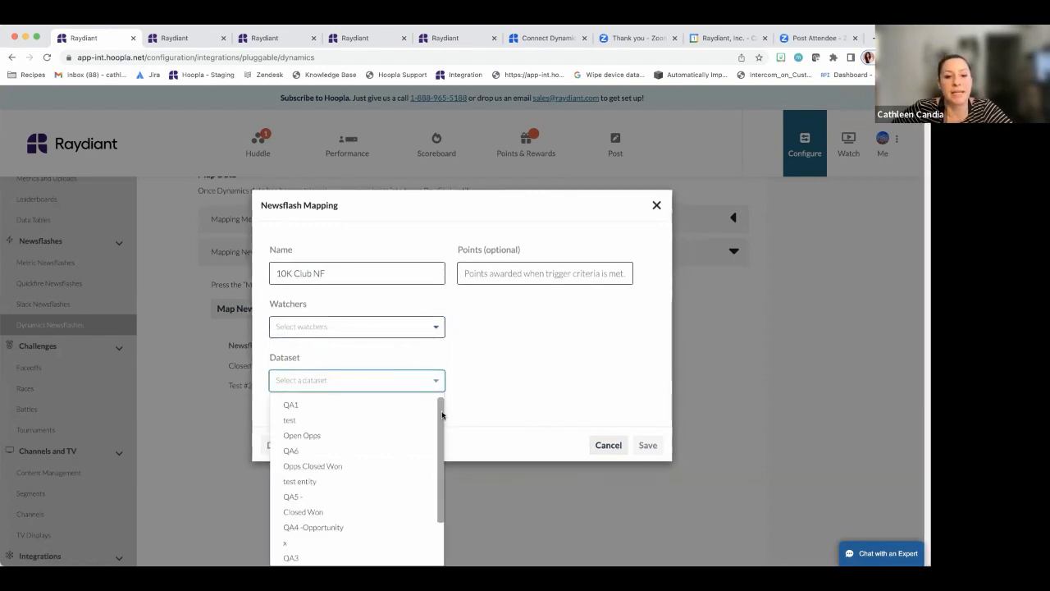
{"action": "scroll", "coordinate": [396, 462], "scroll_direction": "down", "scroll_amount": 1}
{"action": "scroll", "coordinate": [396, 462], "scroll_direction": "down", "scroll_amount": 2}
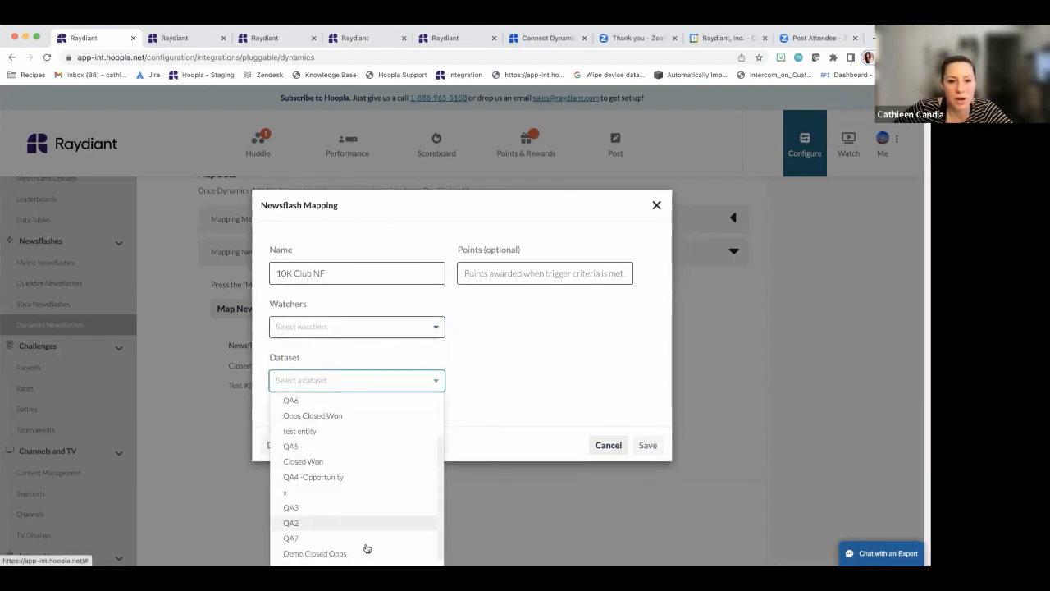
{"action": "left_click", "coordinate": [320, 553]}
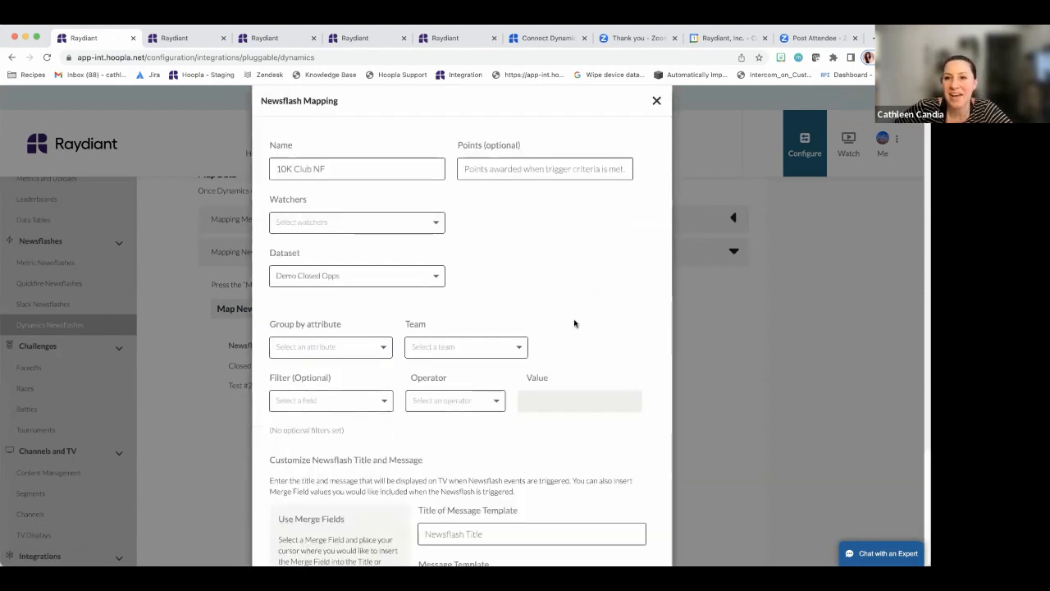
Show the Group by attribute options, such as Owner, Owning User and Created By
{"action": "scroll", "coordinate": [575, 324], "scroll_direction": "down", "scroll_amount": 1}
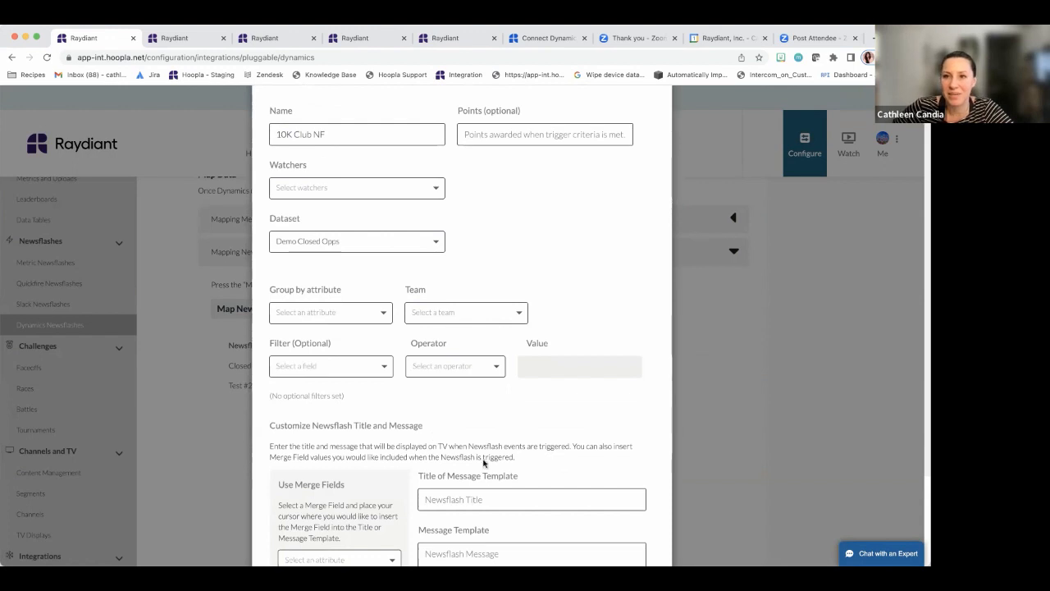
{"action": "left_click", "coordinate": [347, 320]}
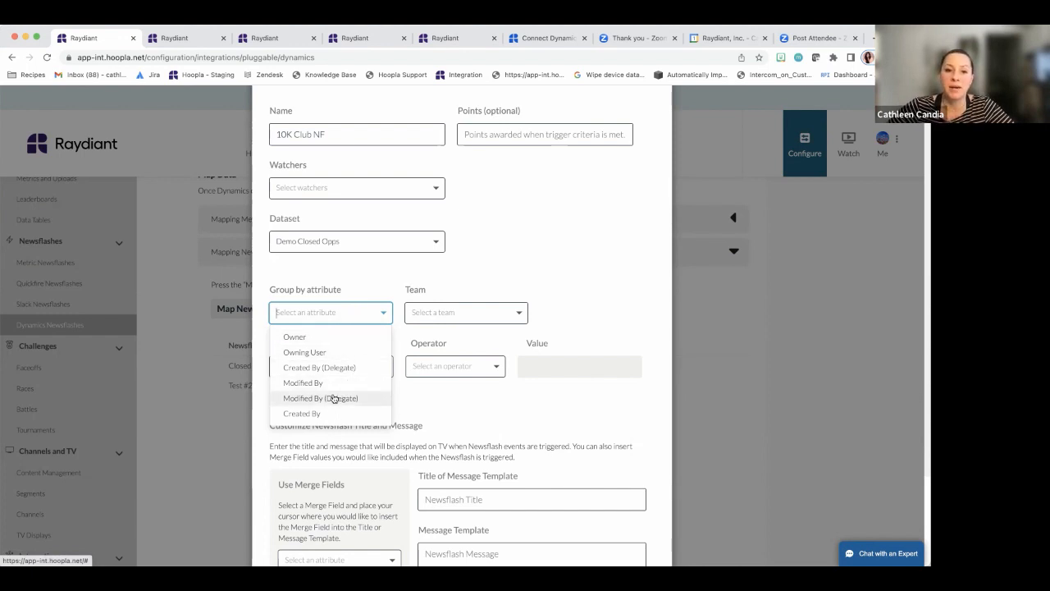
Group the newsflash by Owner and assign it to team QA OWNER
{"action": "left_click", "coordinate": [314, 340]}
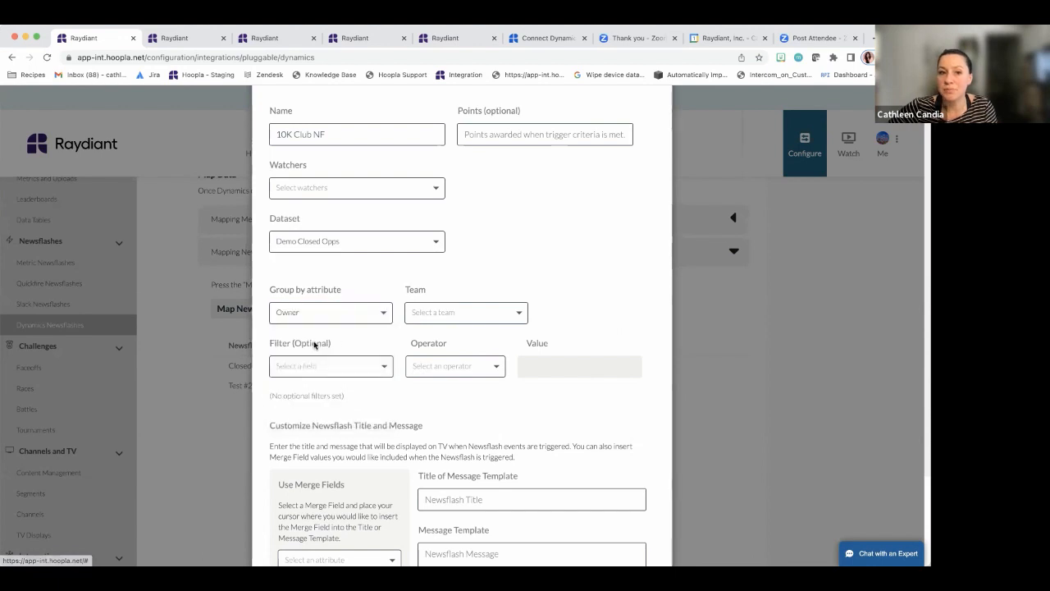
{"action": "left_click", "coordinate": [482, 316]}
{"action": "left_click", "coordinate": [483, 334]}
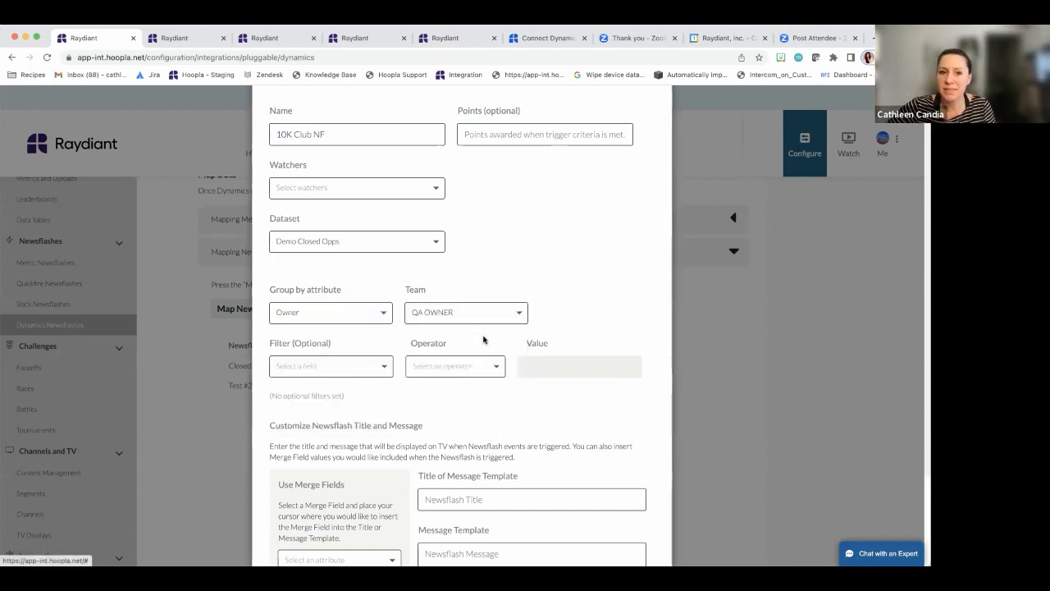
{"action": "scroll", "coordinate": [544, 342], "scroll_direction": "down", "scroll_amount": 1}
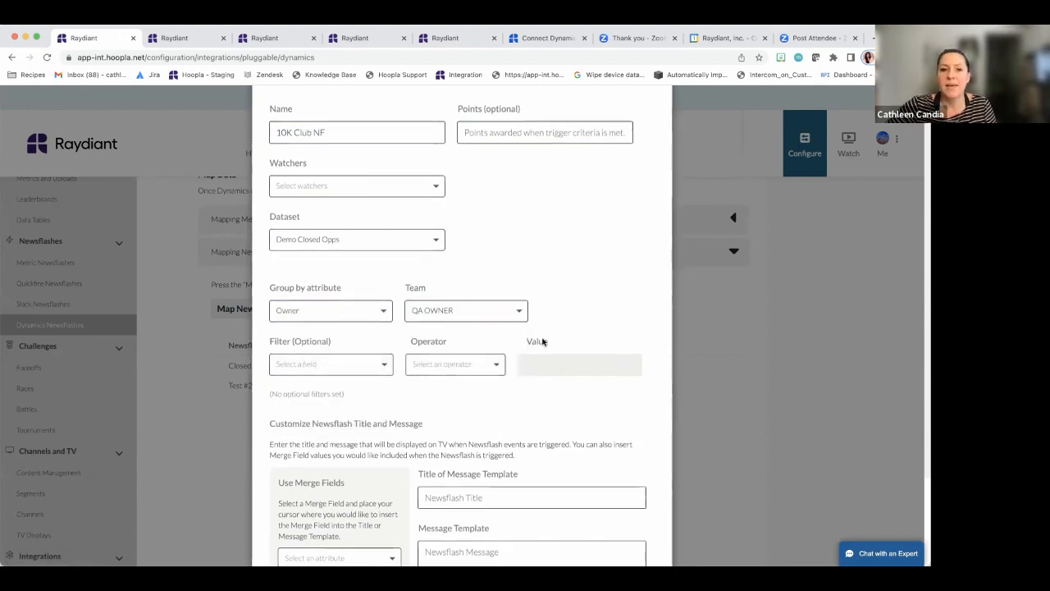
Add a filter of Status Equal Won
{"action": "left_click", "coordinate": [378, 354]}
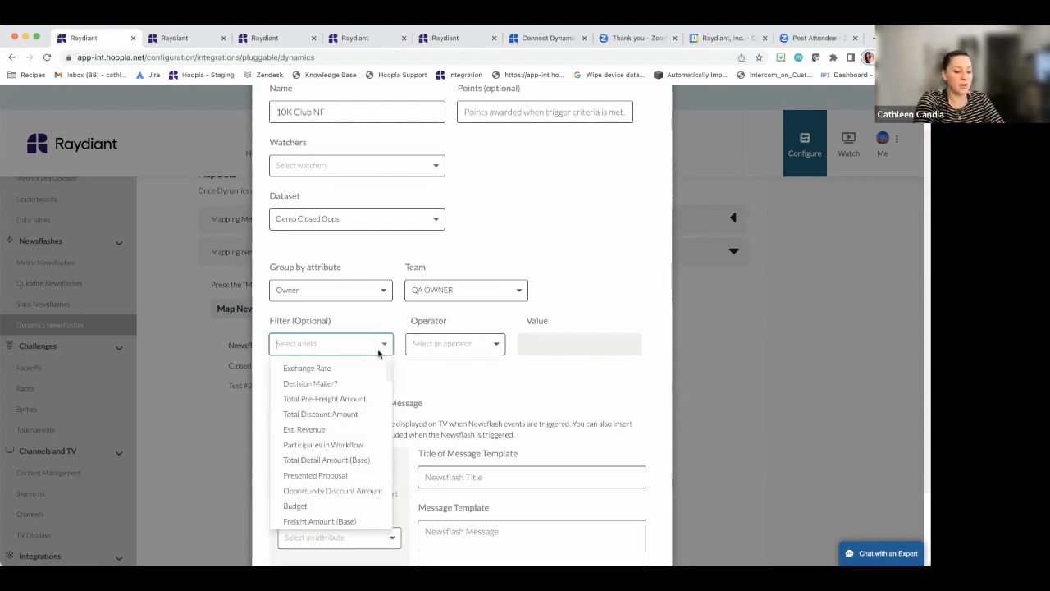
{"action": "type", "text": "Statu"}
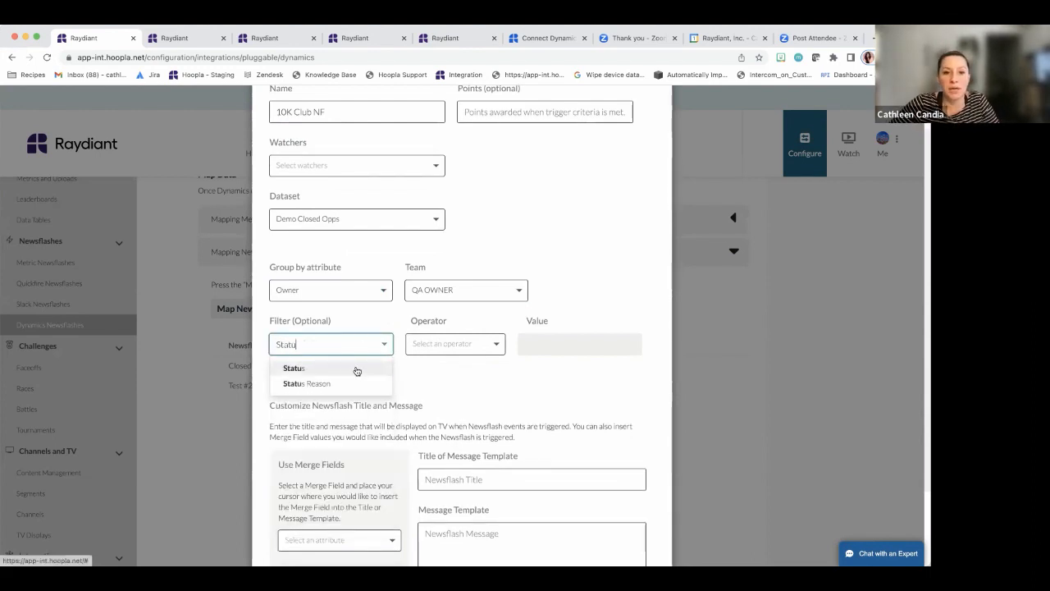
{"action": "left_click", "coordinate": [356, 369]}
{"action": "left_click", "coordinate": [468, 344]}
{"action": "left_click", "coordinate": [480, 367]}
{"action": "left_click", "coordinate": [600, 351]}
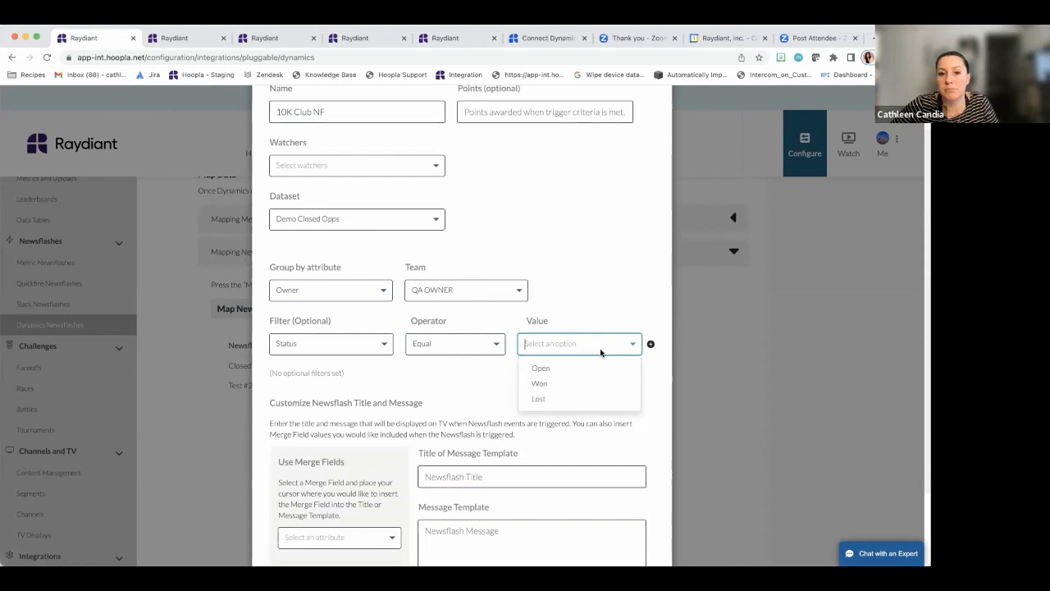
{"action": "left_click", "coordinate": [575, 381]}
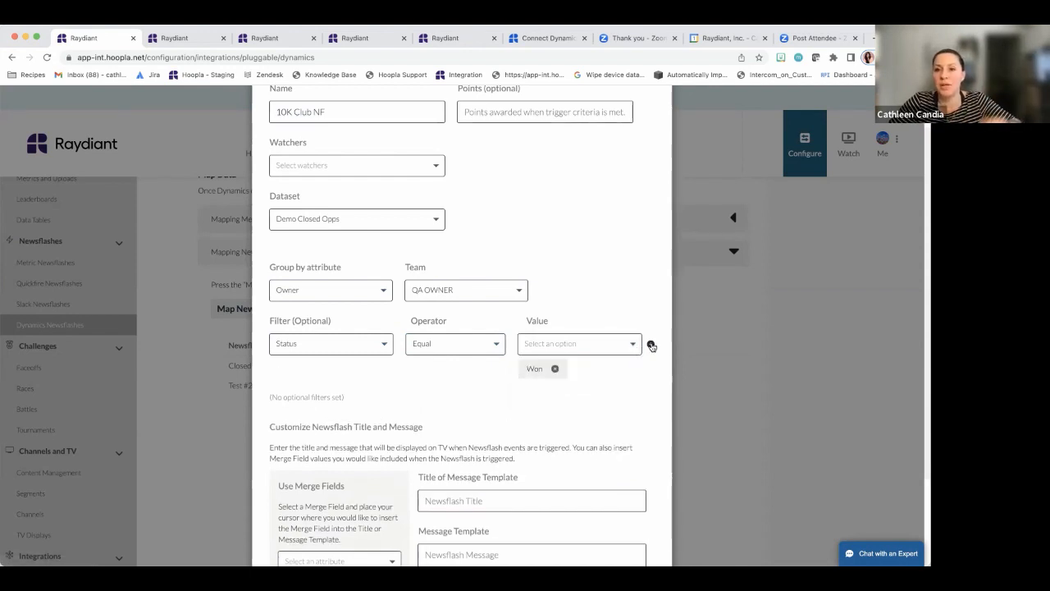
{"action": "left_click", "coordinate": [651, 345]}
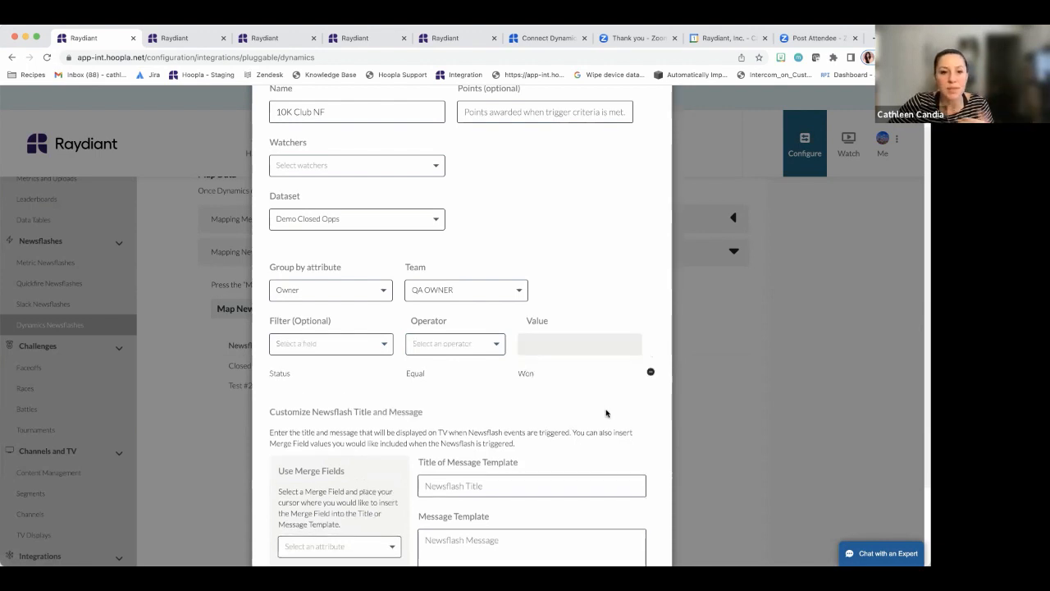
{"action": "scroll", "coordinate": [599, 411], "scroll_direction": "down", "scroll_amount": 3}
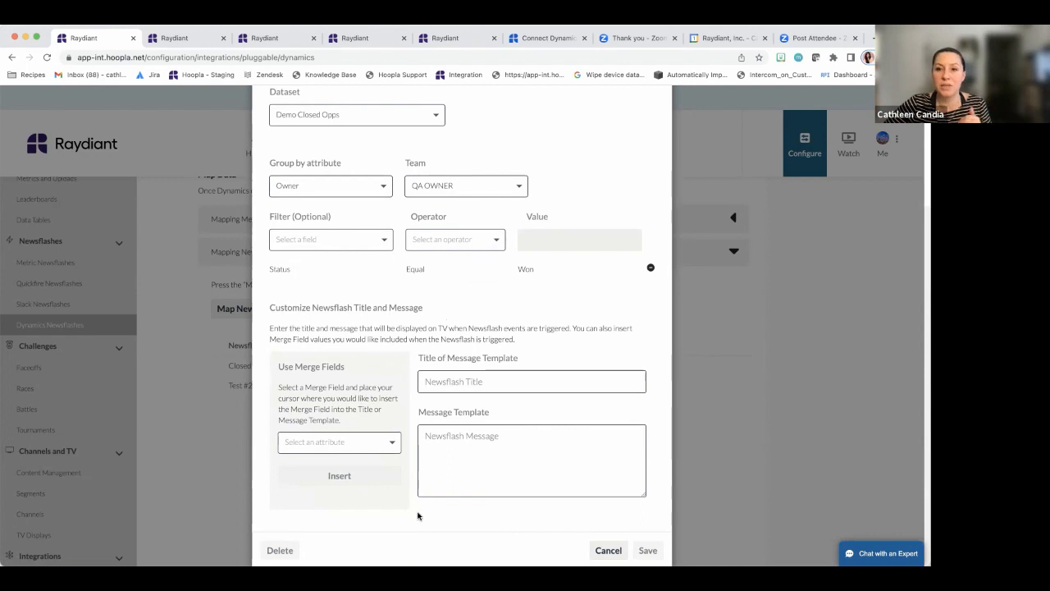
Title the newsflash 'Congrats - big sale!' with message 'Congrats to [Owner] for closing another big deal!'
{"action": "left_click", "coordinate": [619, 384]}
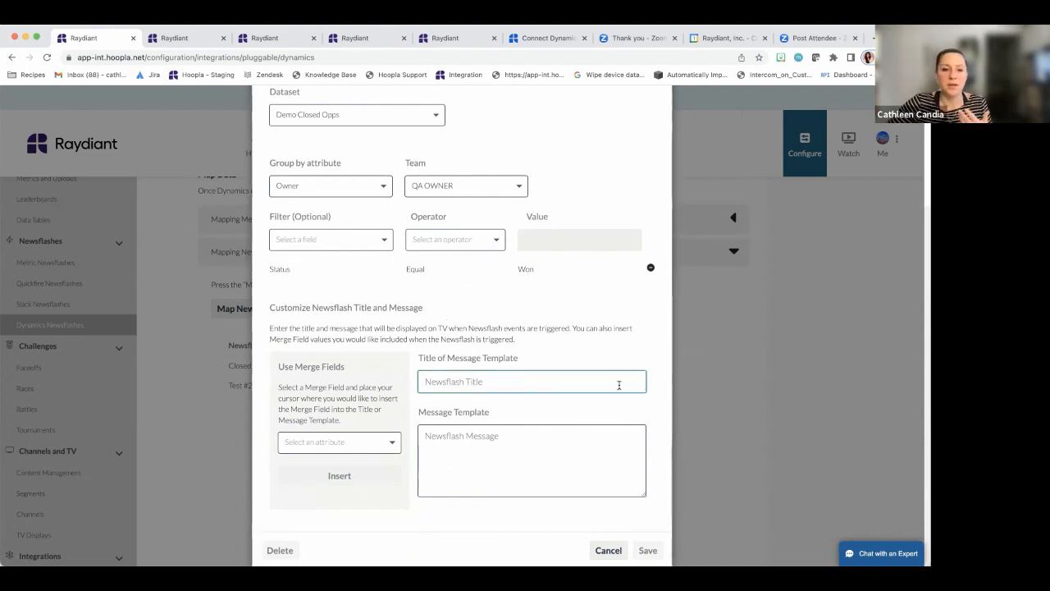
{"action": "type", "text": "Congrat"}
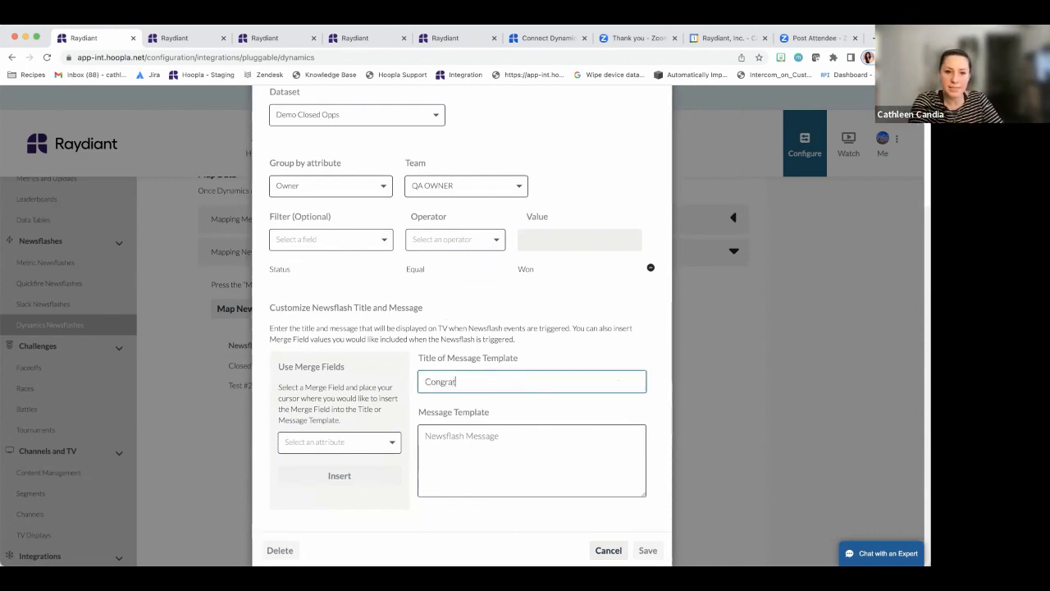
{"action": "type", "text": "s - big sale!"}
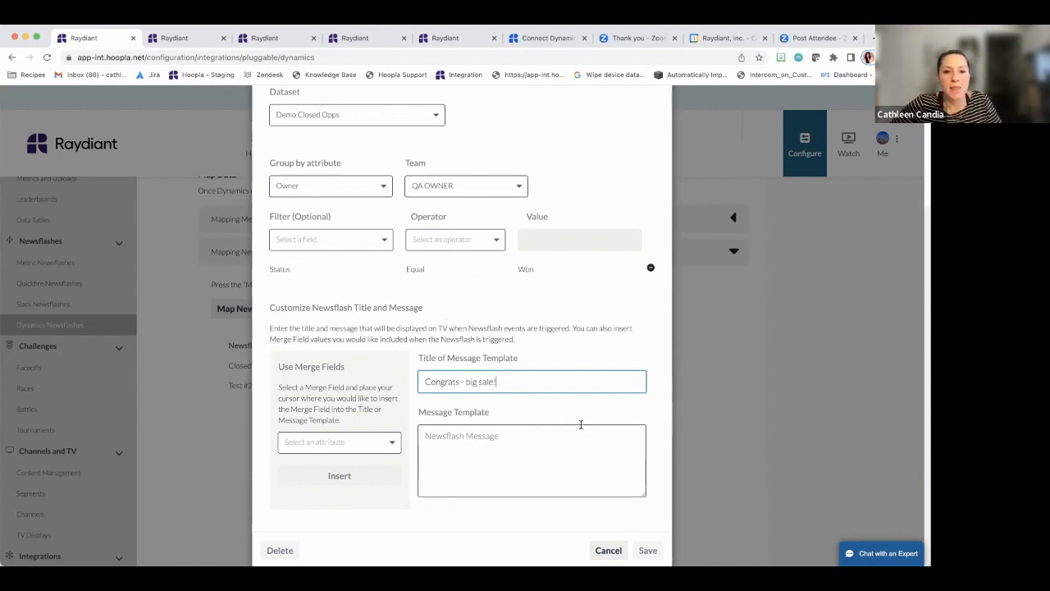
{"action": "left_click", "coordinate": [538, 429]}
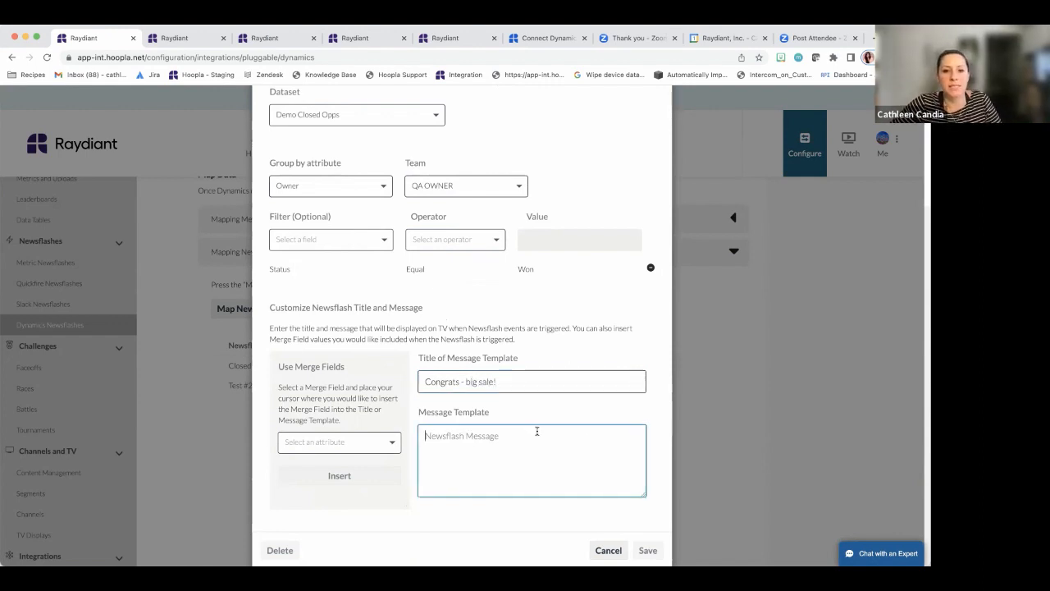
{"action": "type", "text": "Congrats "}
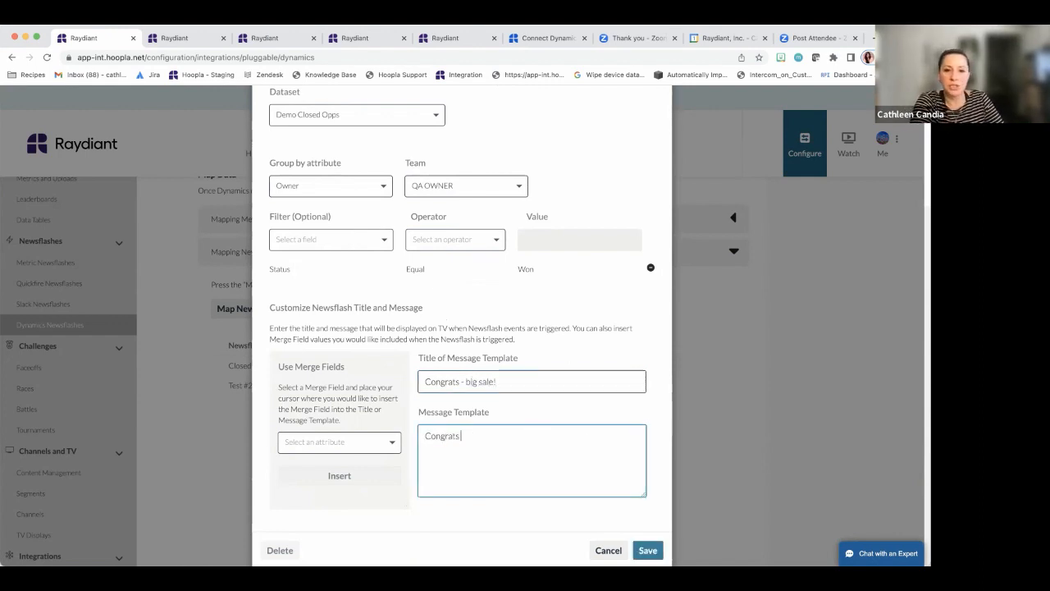
{"action": "type", "text": "to"}
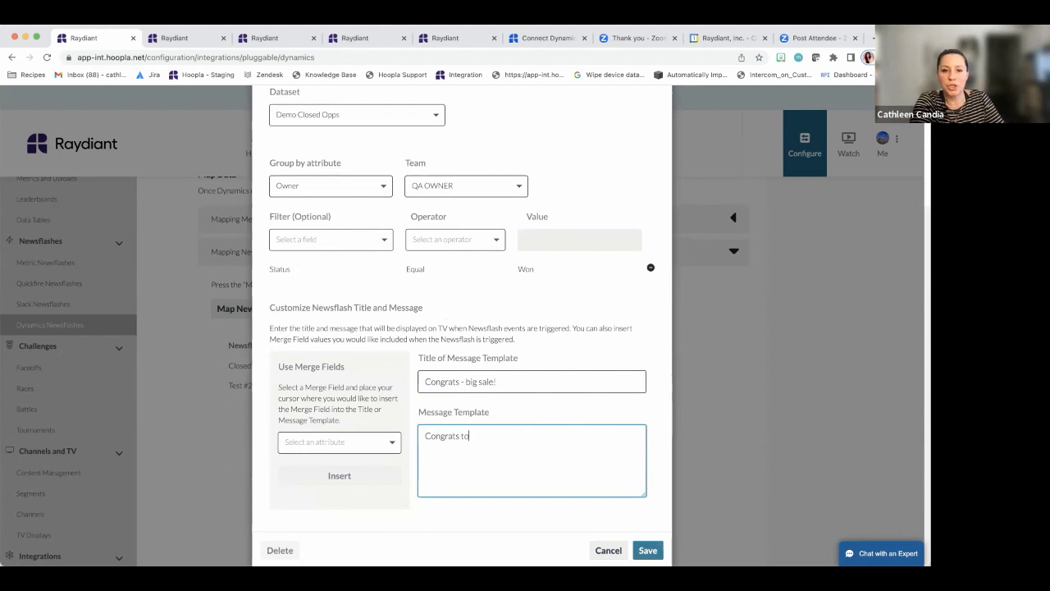
{"action": "left_click", "coordinate": [365, 441]}
{"action": "scroll", "coordinate": [347, 541], "scroll_direction": "down", "scroll_amount": 1}
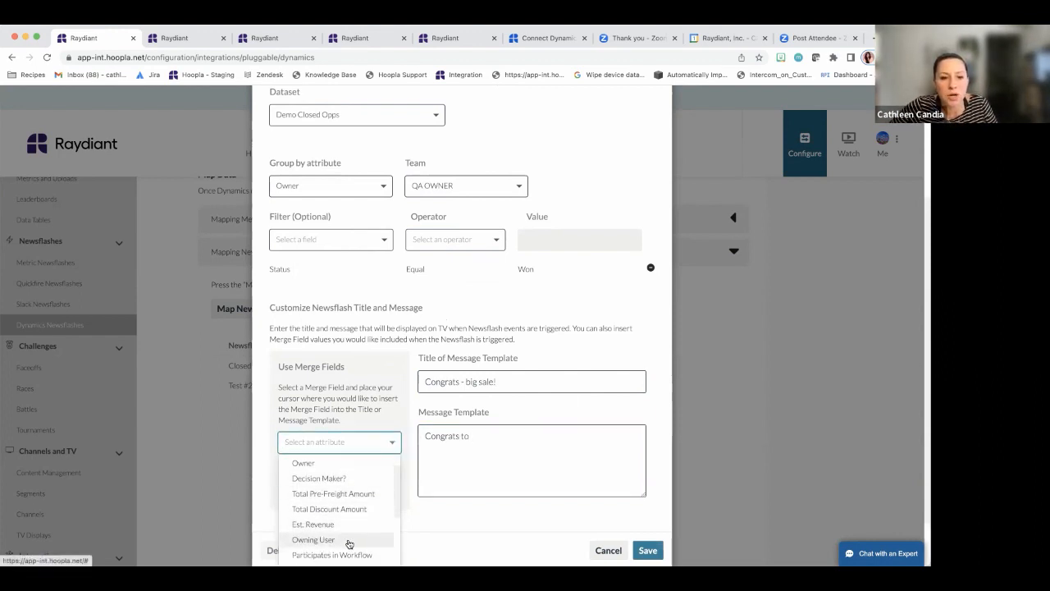
{"action": "type", "text": "own"}
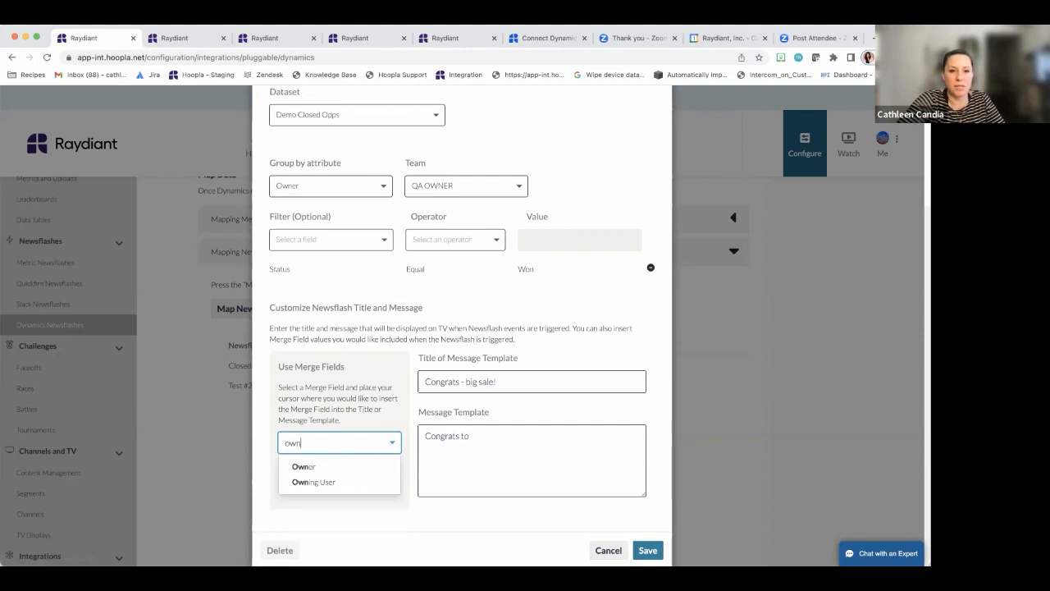
{"action": "left_click", "coordinate": [329, 467]}
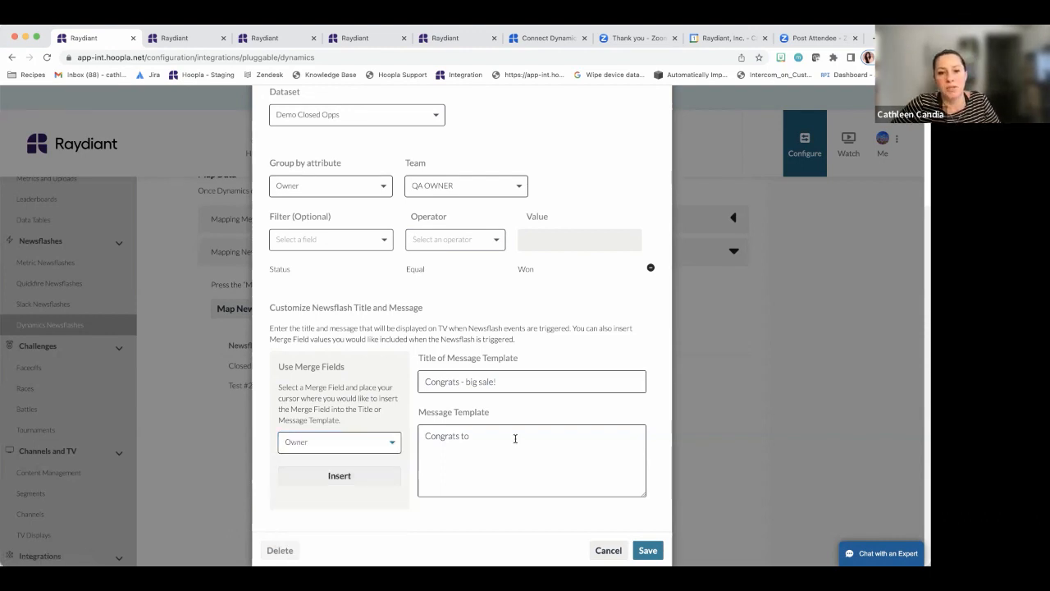
{"action": "left_click", "coordinate": [509, 438]}
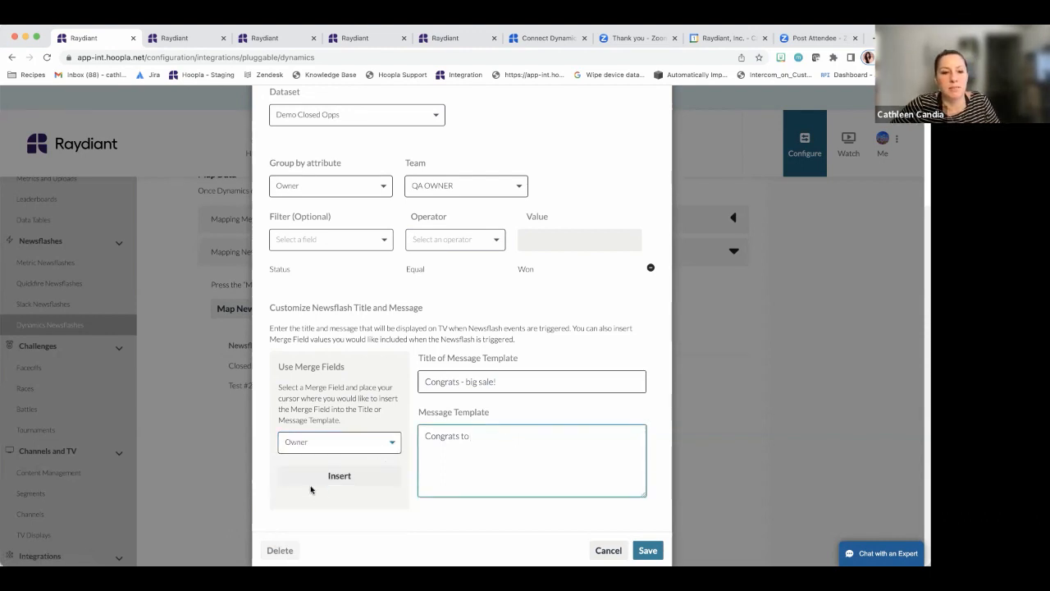
{"action": "left_click", "coordinate": [349, 475]}
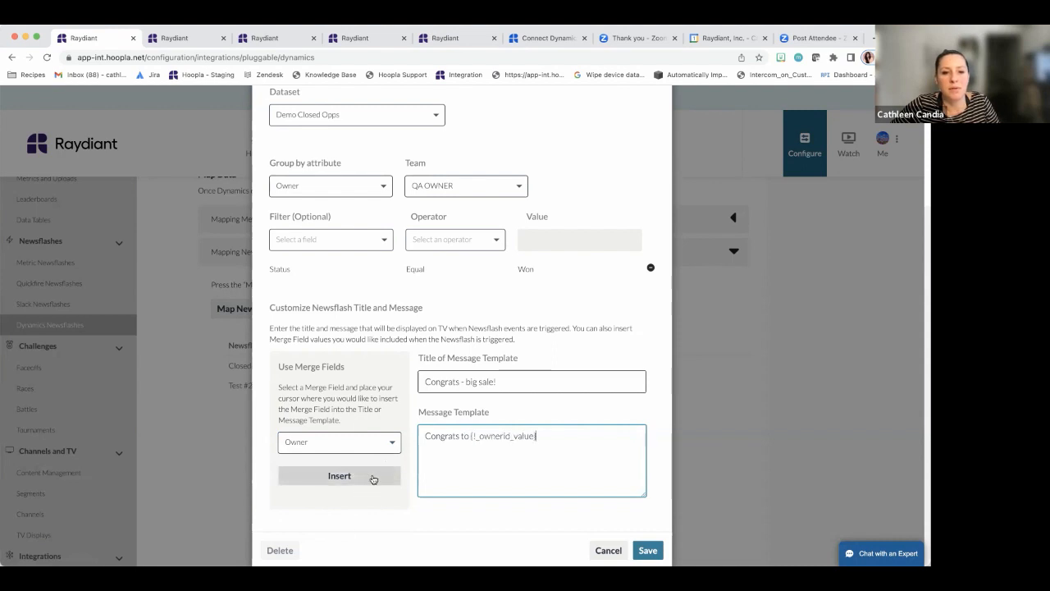
{"action": "type", "text": "for clos"}
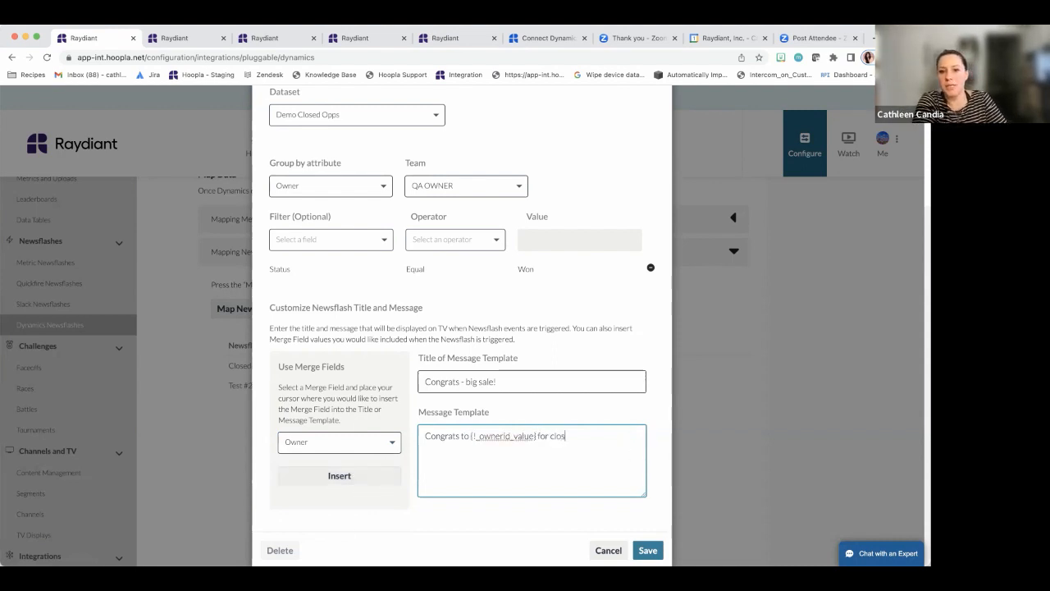
{"action": "type", "text": "ing another big"}
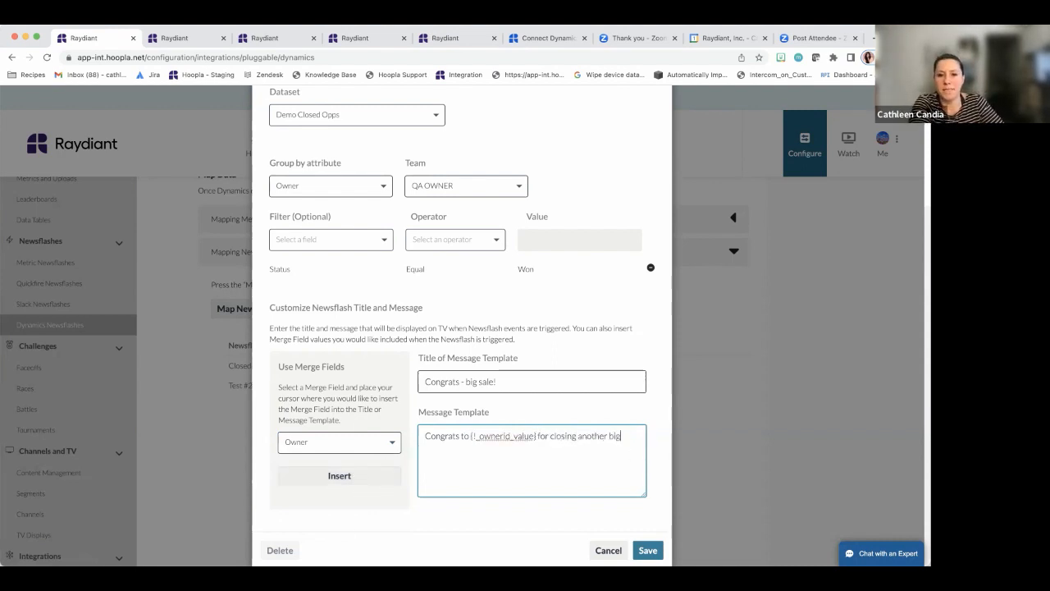
{"action": "type", "text": " deal!"}
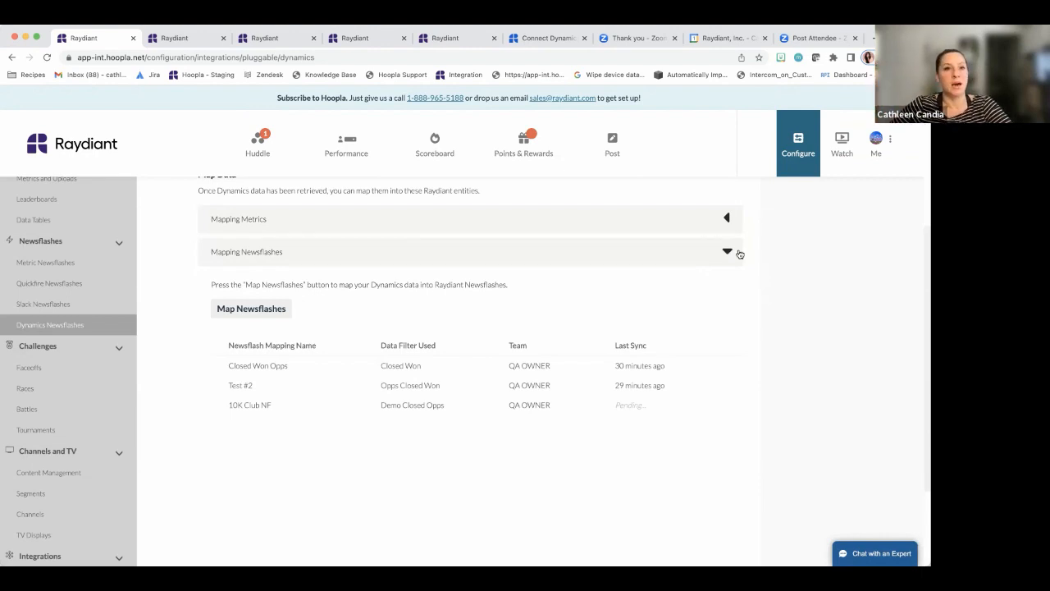
Collapse Mapping Newsflashes and switch to the Users page in the other Raydiant tab
{"action": "left_click", "coordinate": [727, 252]}
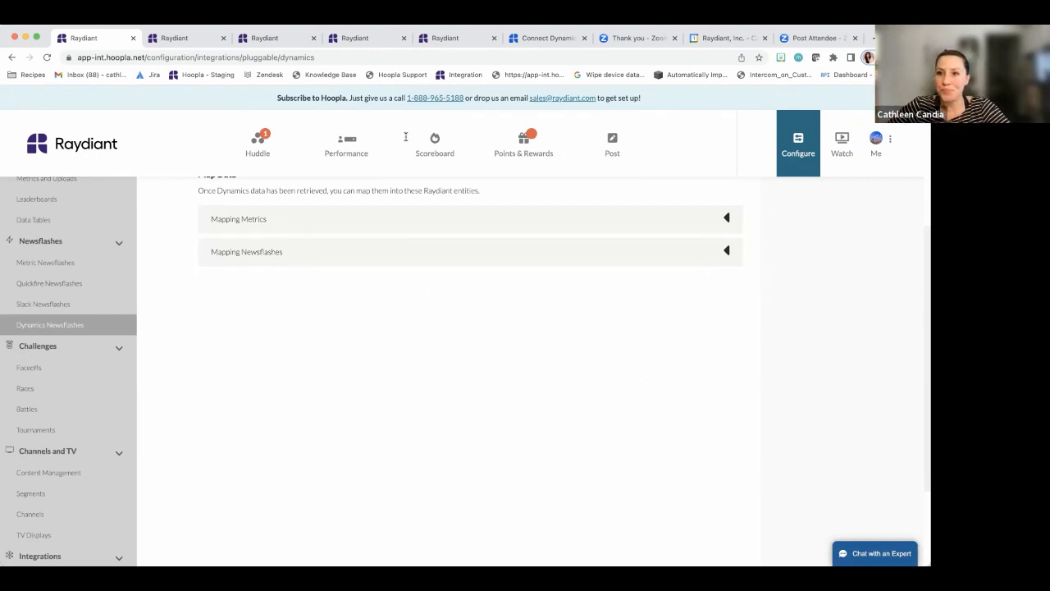
{"action": "left_click", "coordinate": [177, 39]}
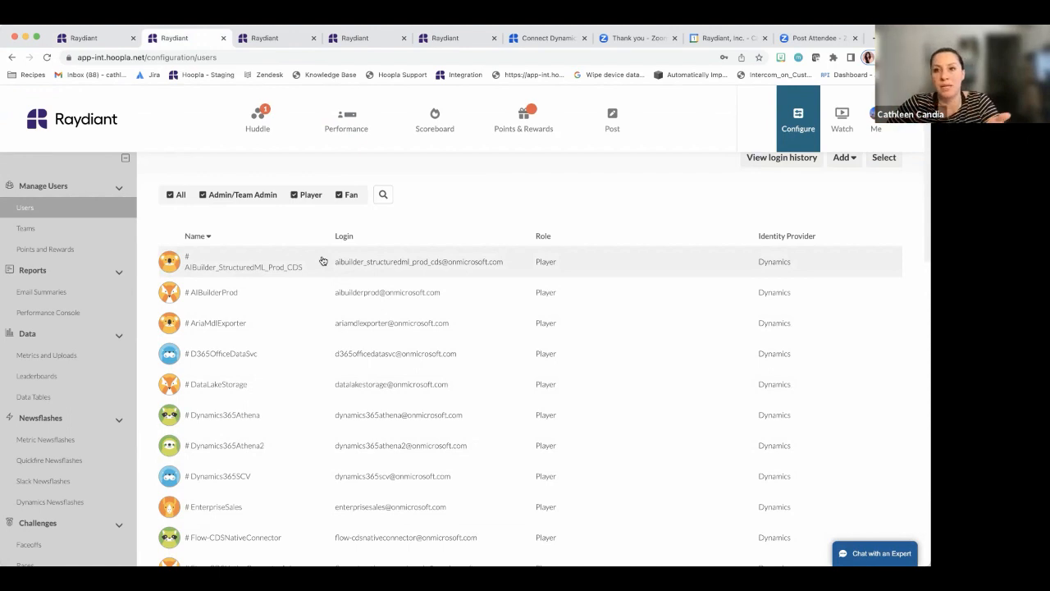
Go through Teams to the Metrics page listing 10k Club and # of Closed Opps
{"action": "left_click", "coordinate": [82, 228]}
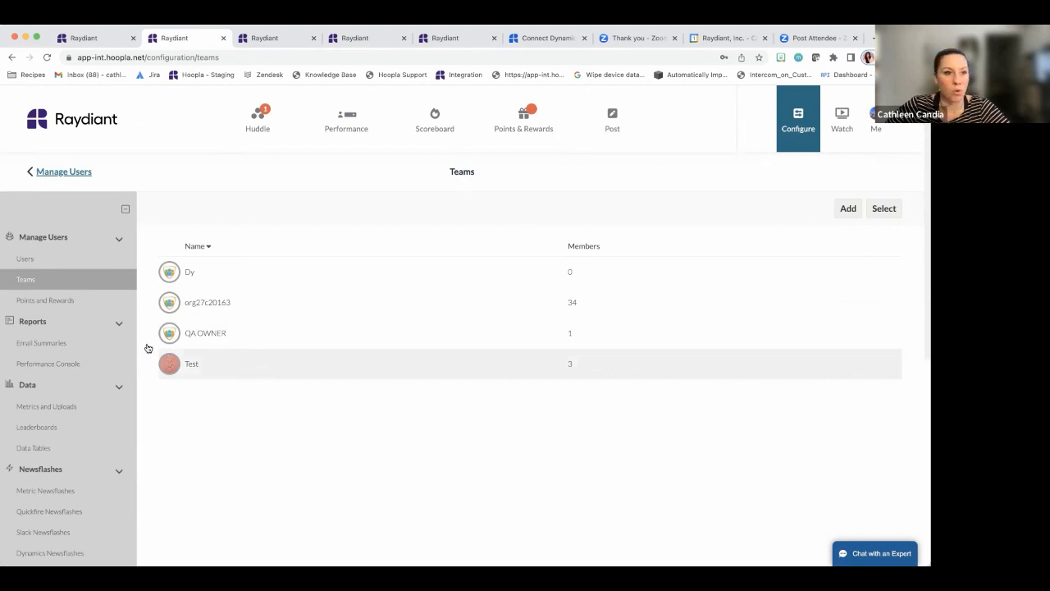
{"action": "left_click", "coordinate": [74, 408]}
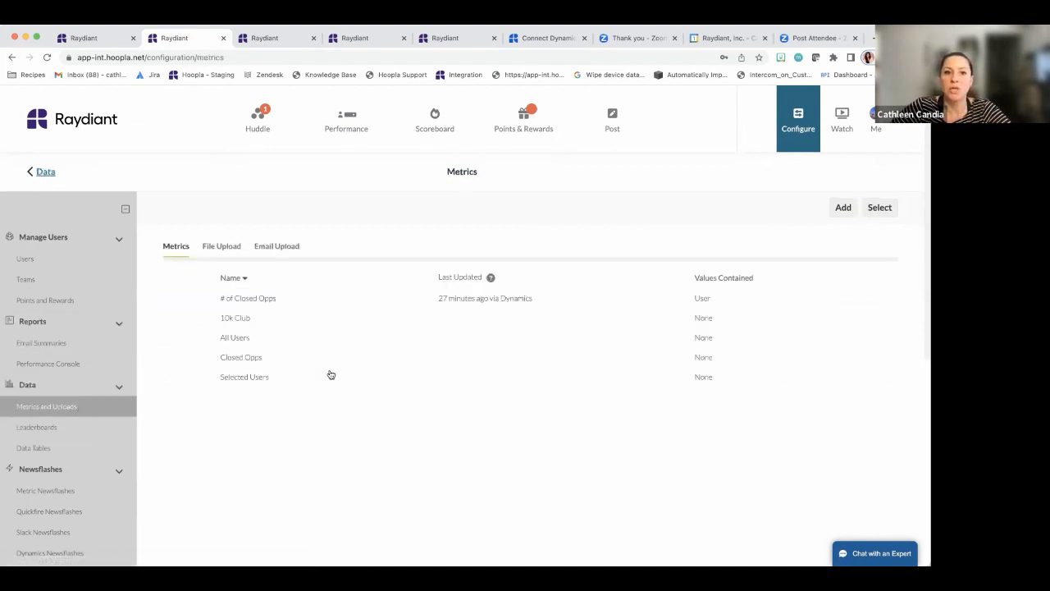